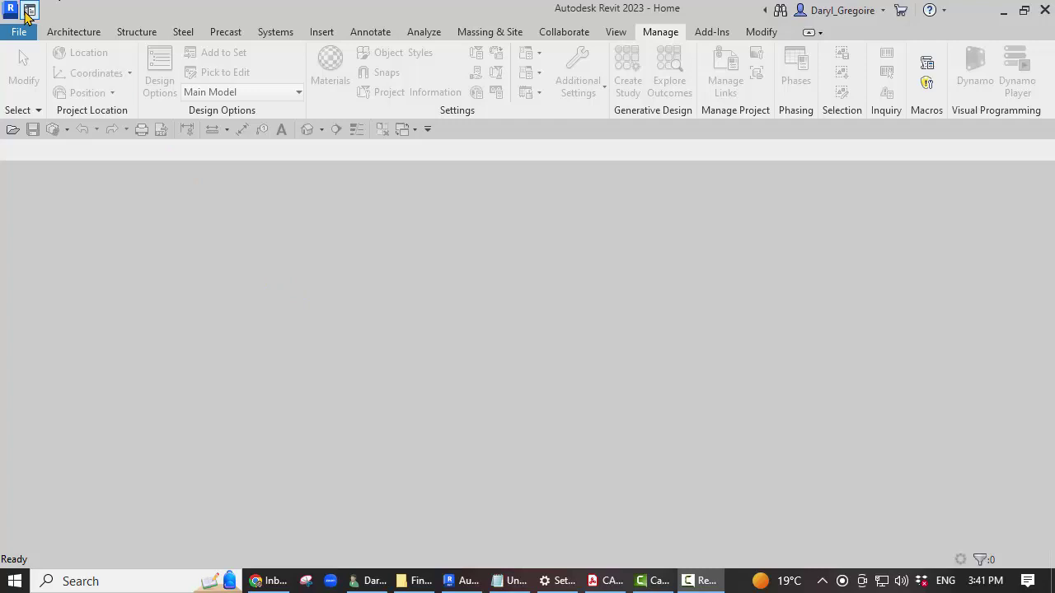
- Create a new project, Project9, from the Imperial-Systems Template
{"action": "left_click", "coordinate": [20, 31]}
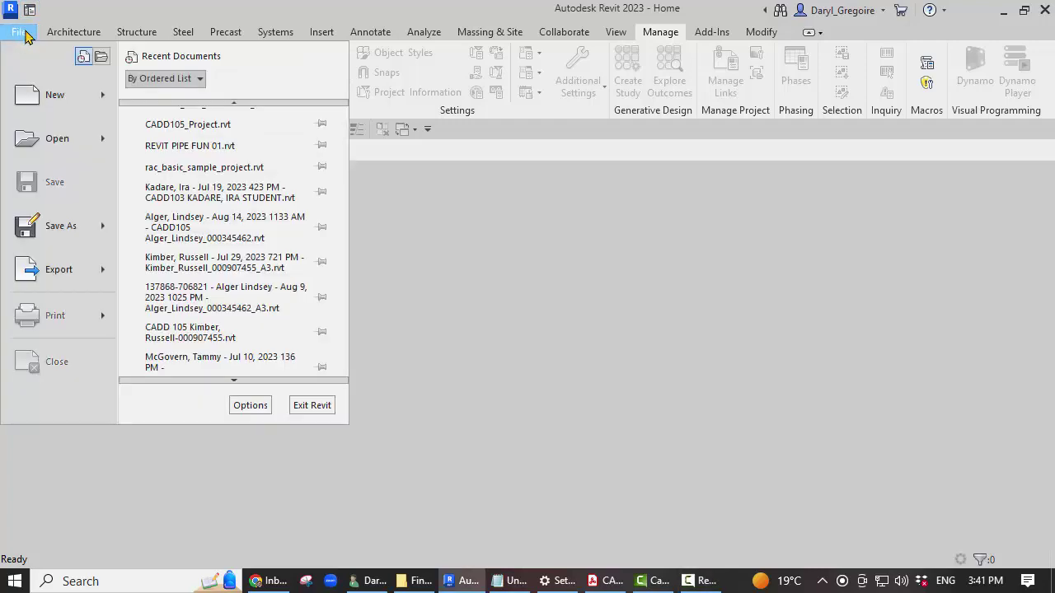
{"action": "mouse_move", "coordinate": [58, 95]}
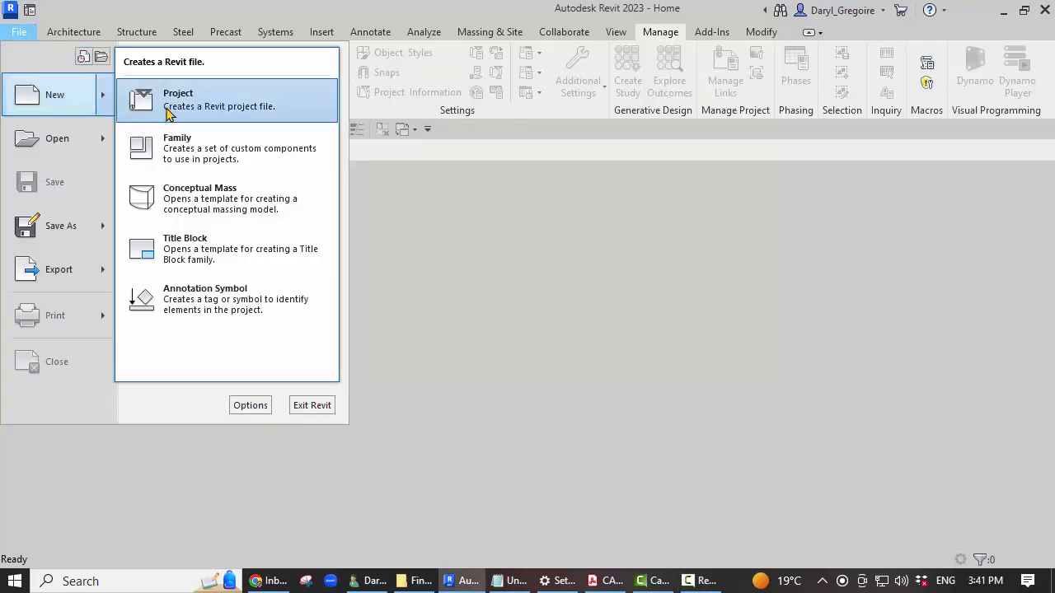
{"action": "left_click", "coordinate": [207, 102]}
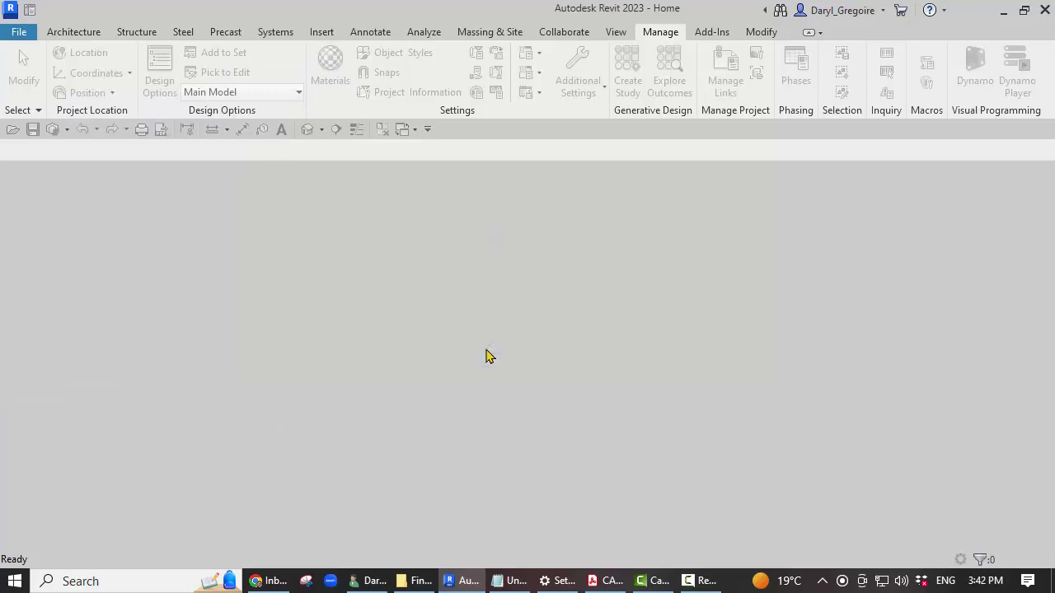
{"action": "left_click", "coordinate": [491, 262]}
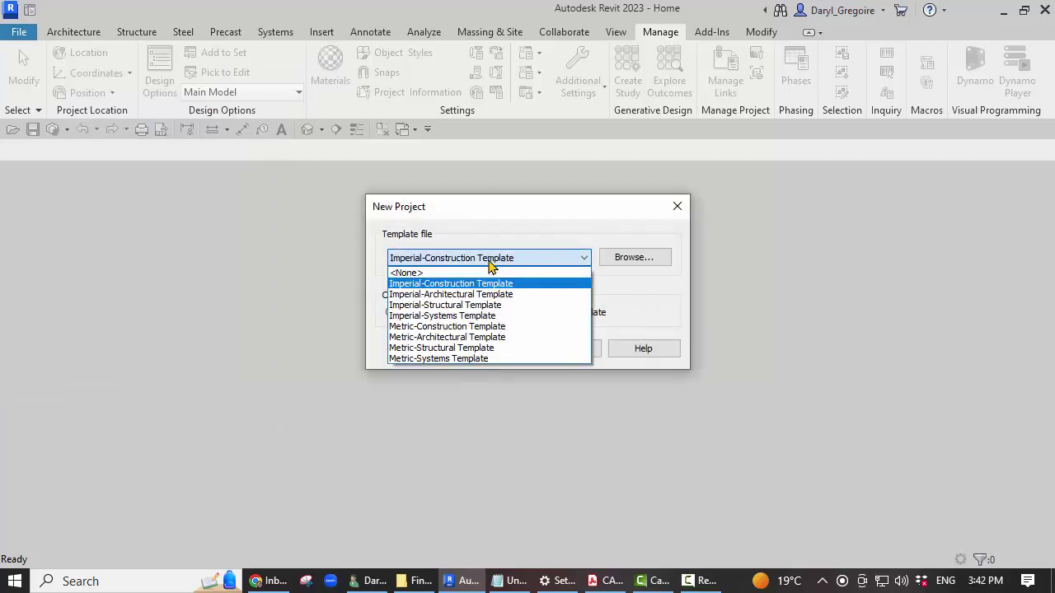
{"action": "left_click", "coordinate": [462, 320]}
{"action": "left_click", "coordinate": [494, 350]}
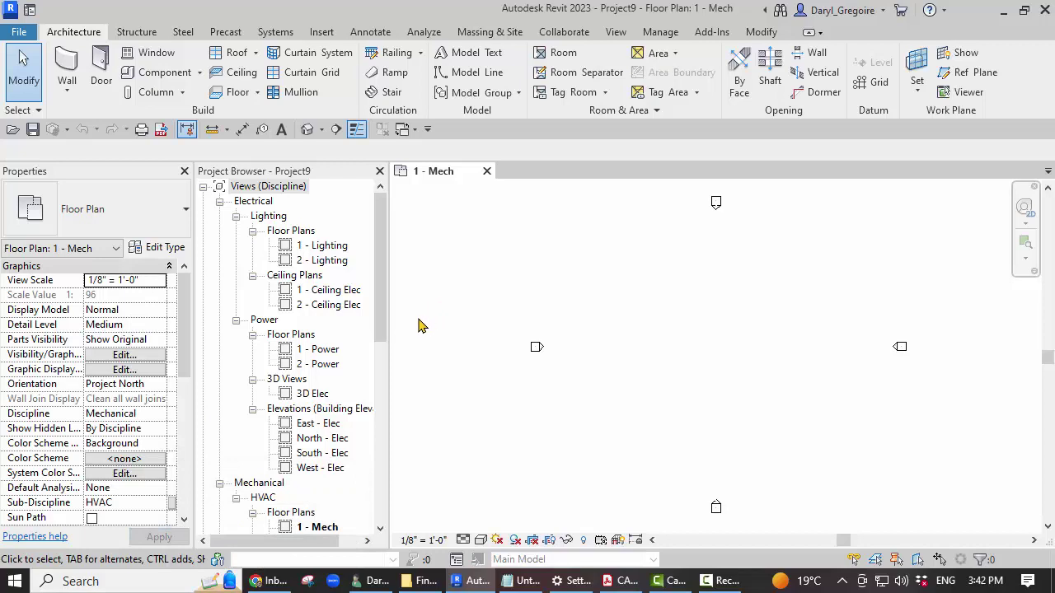
- In the Project Browser, expand Families > Conduits and the Conduit with Fittings types
{"action": "left_click_drag", "start_coordinate": [383, 268], "coordinate": [360, 495]}
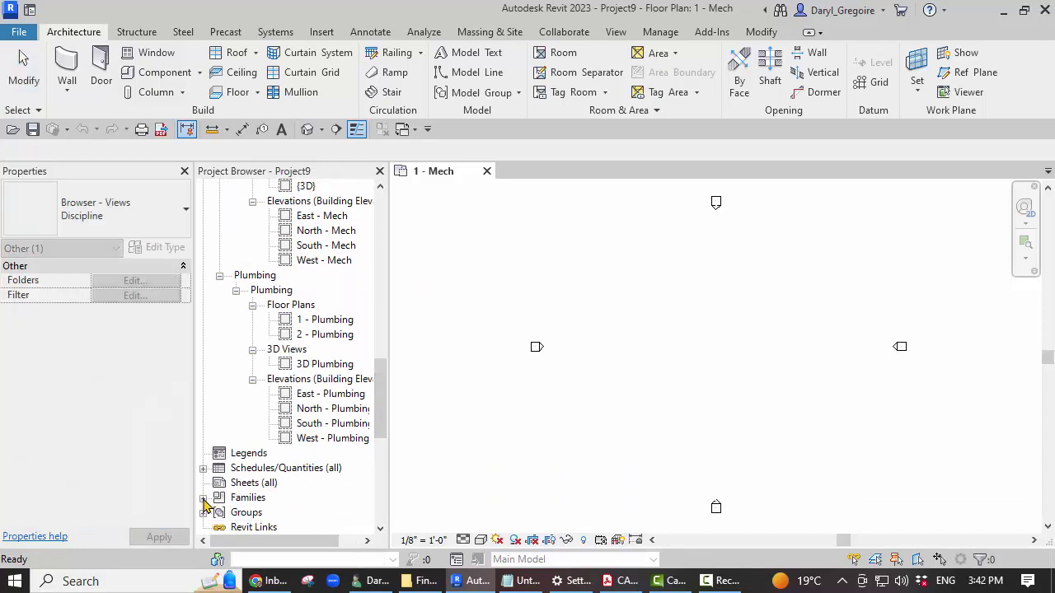
{"action": "left_click", "coordinate": [203, 498]}
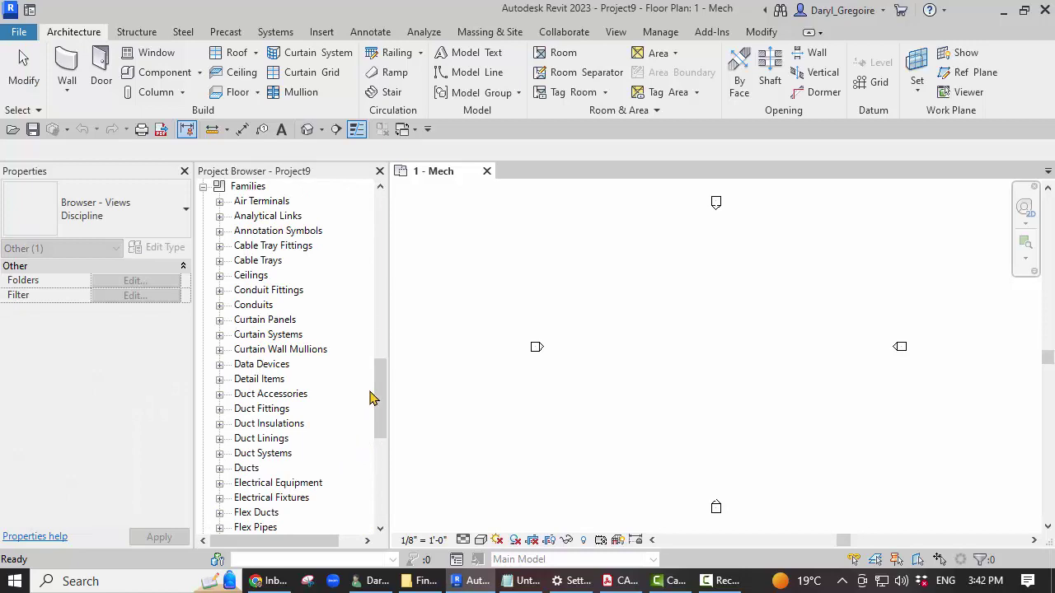
{"action": "left_click", "coordinate": [269, 306]}
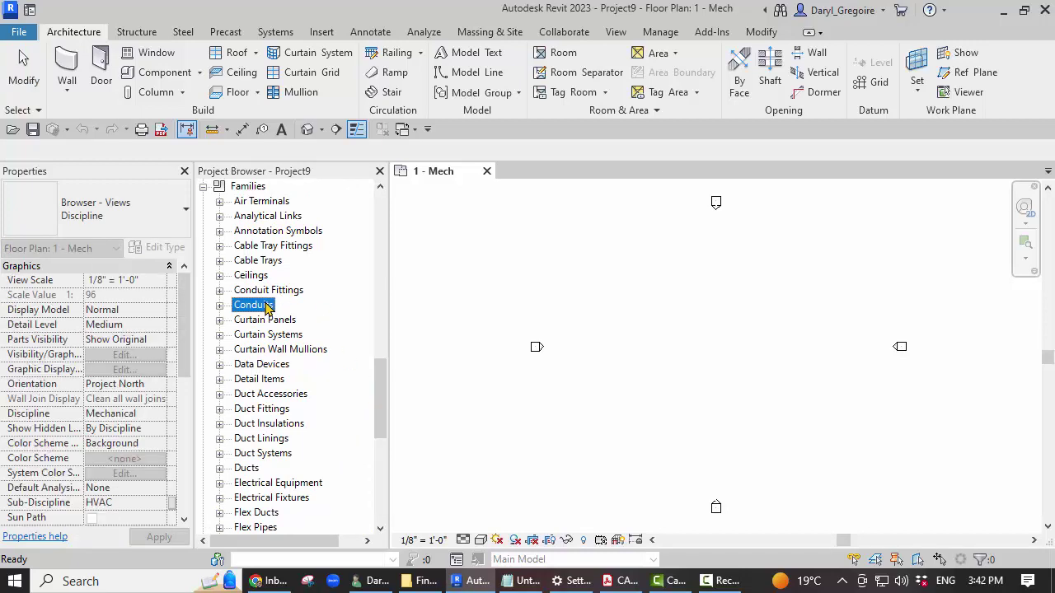
{"action": "left_click", "coordinate": [219, 306]}
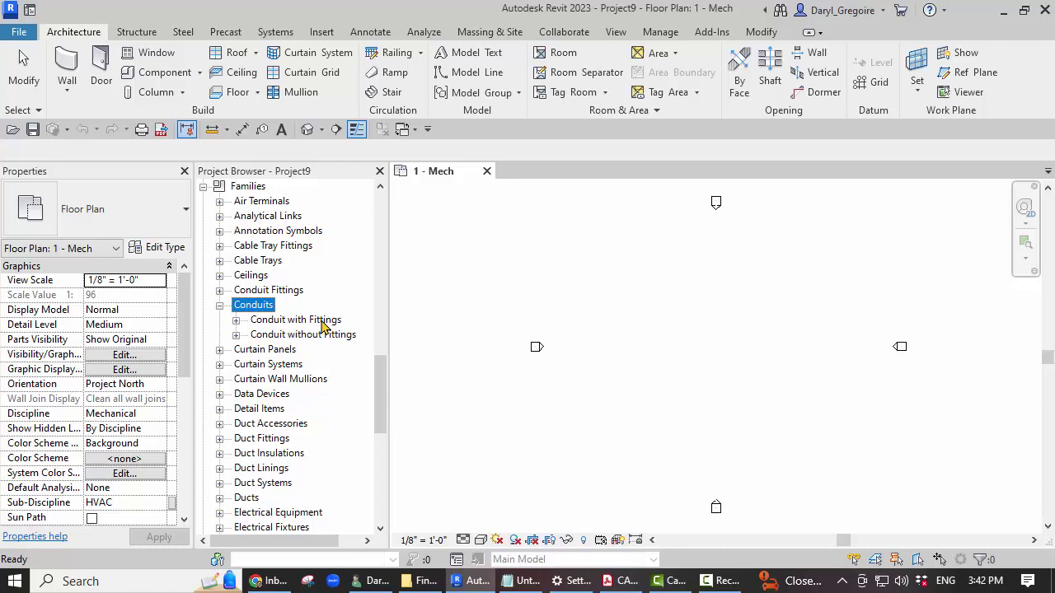
{"action": "left_click", "coordinate": [321, 324]}
{"action": "left_click", "coordinate": [237, 320]}
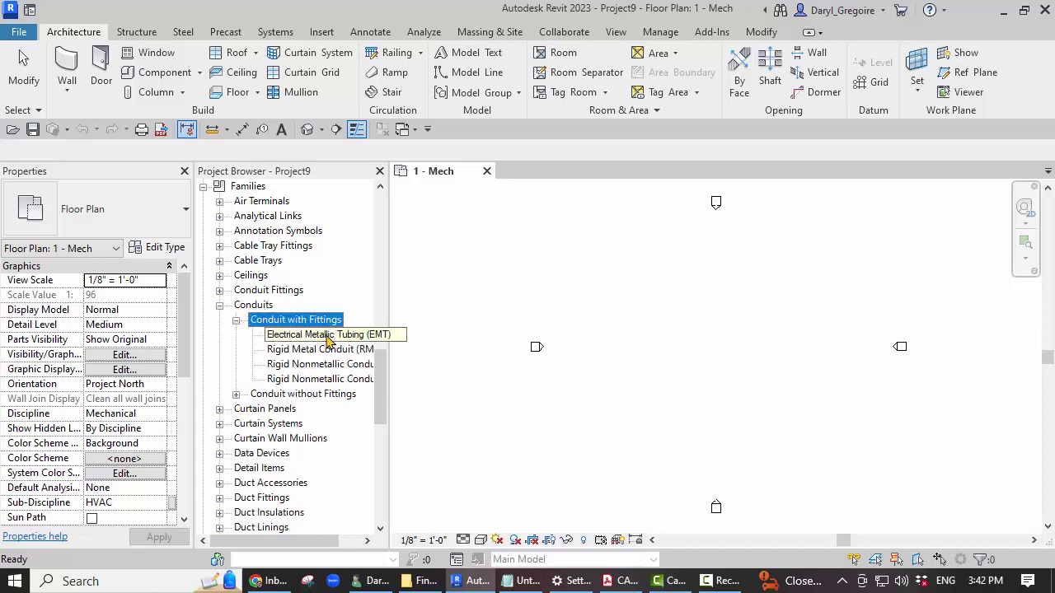
- Expand Conduit without Fittings and Conduit Fittings, then scroll through the listed types
{"action": "left_click", "coordinate": [302, 396]}
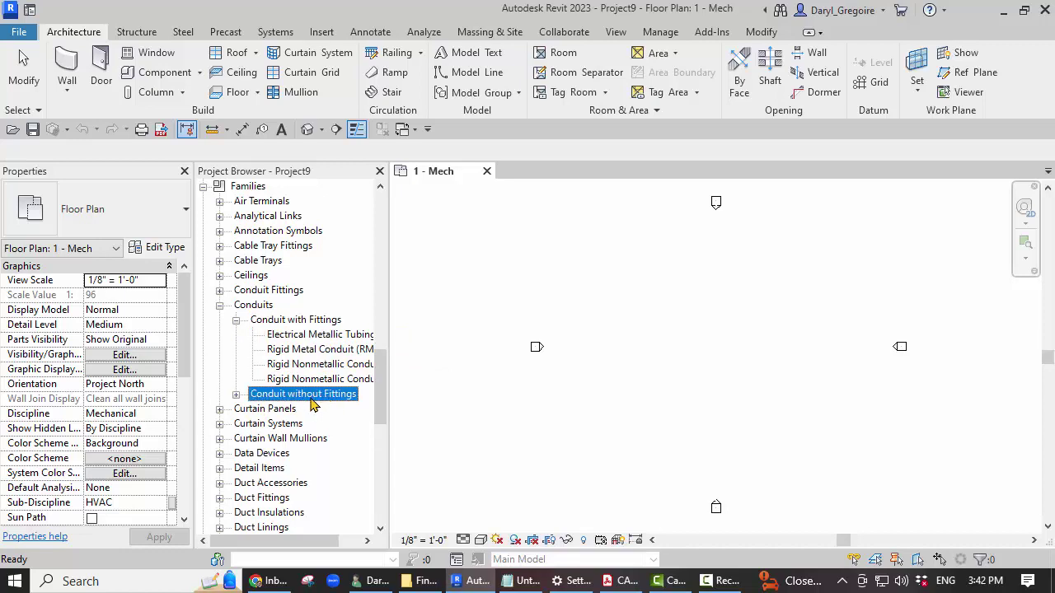
{"action": "left_click", "coordinate": [236, 394]}
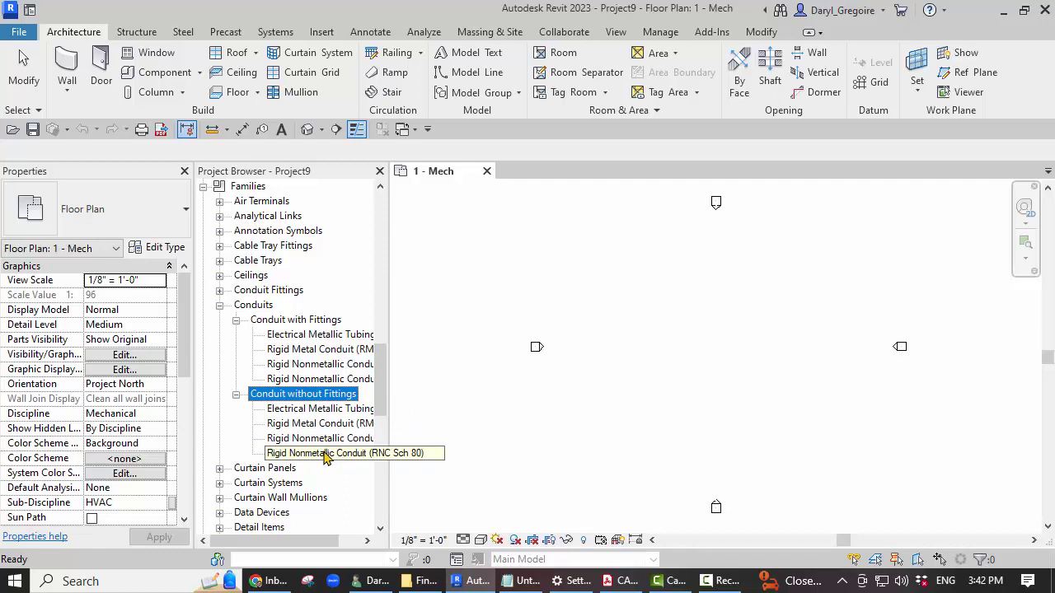
{"action": "left_click", "coordinate": [219, 291]}
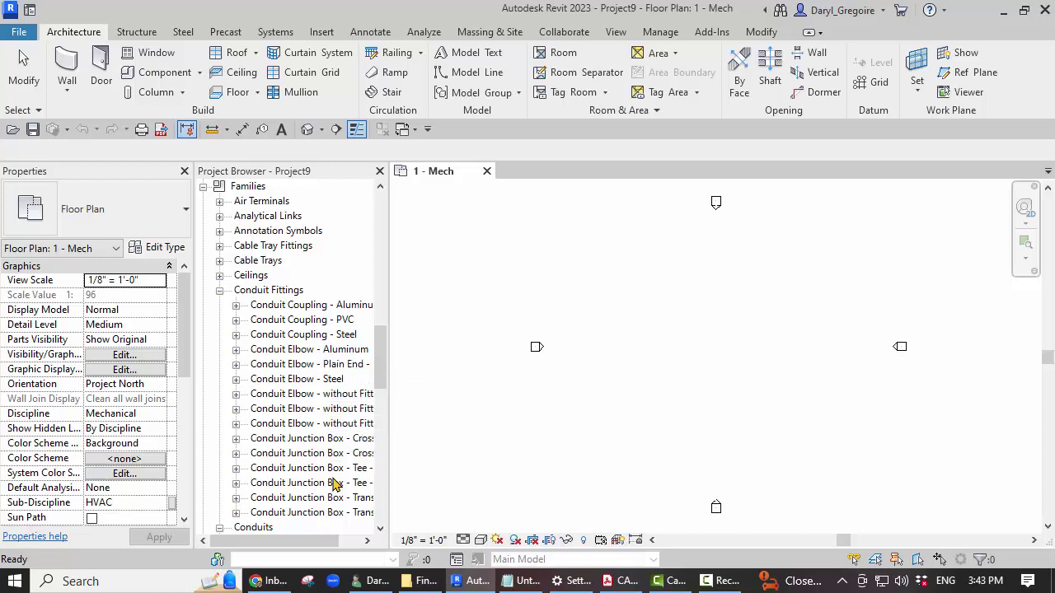
{"action": "scroll", "coordinate": [330, 407], "scroll_direction": "down", "scroll_amount": 1}
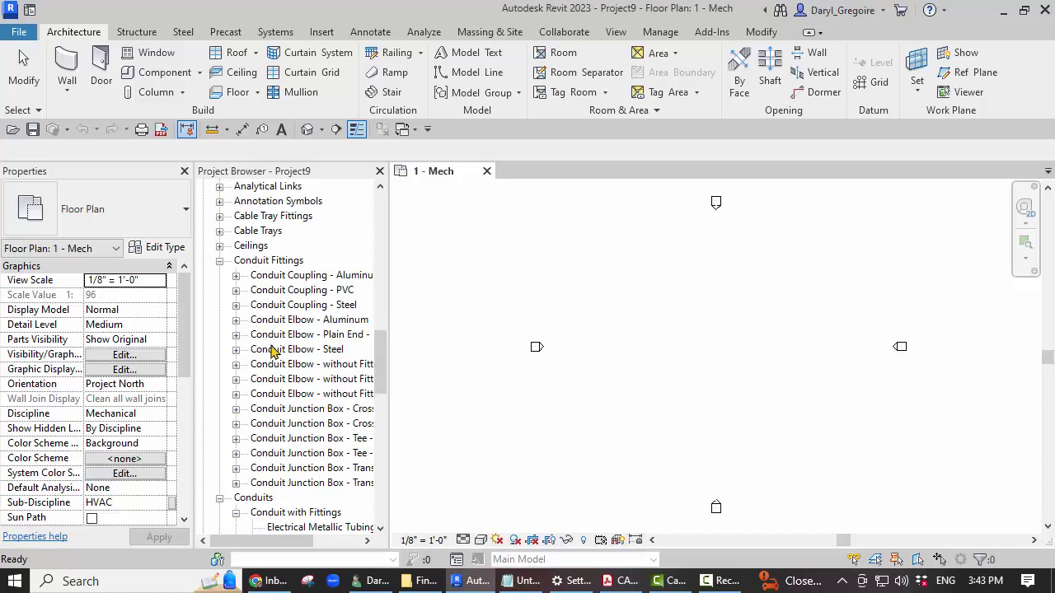
{"action": "scroll", "coordinate": [293, 342], "scroll_direction": "down", "scroll_amount": 1}
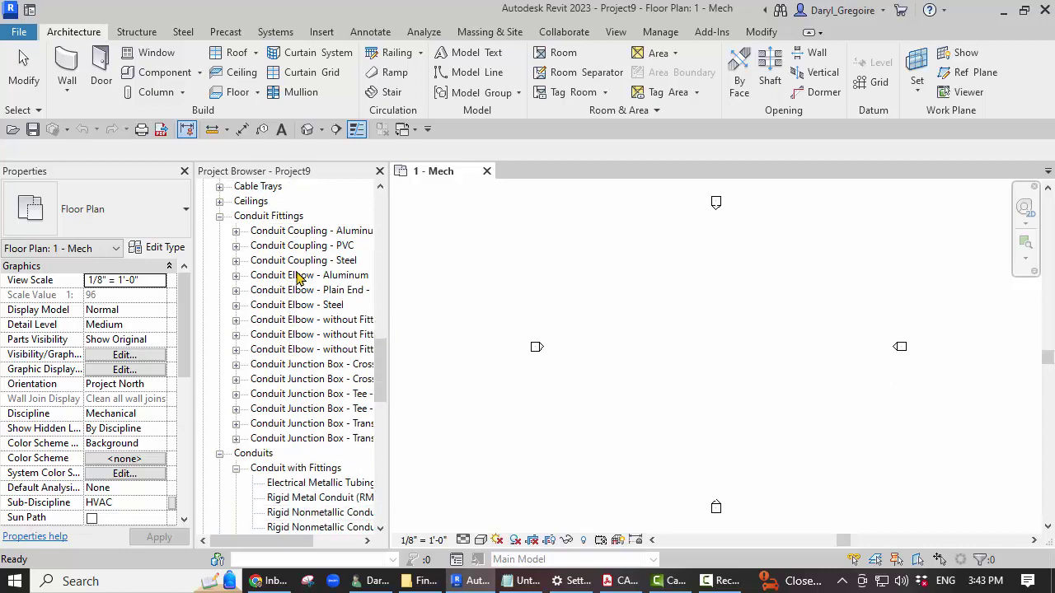
{"action": "scroll", "coordinate": [298, 278], "scroll_direction": "down", "scroll_amount": 1}
{"action": "scroll", "coordinate": [299, 278], "scroll_direction": "down", "scroll_amount": 1}
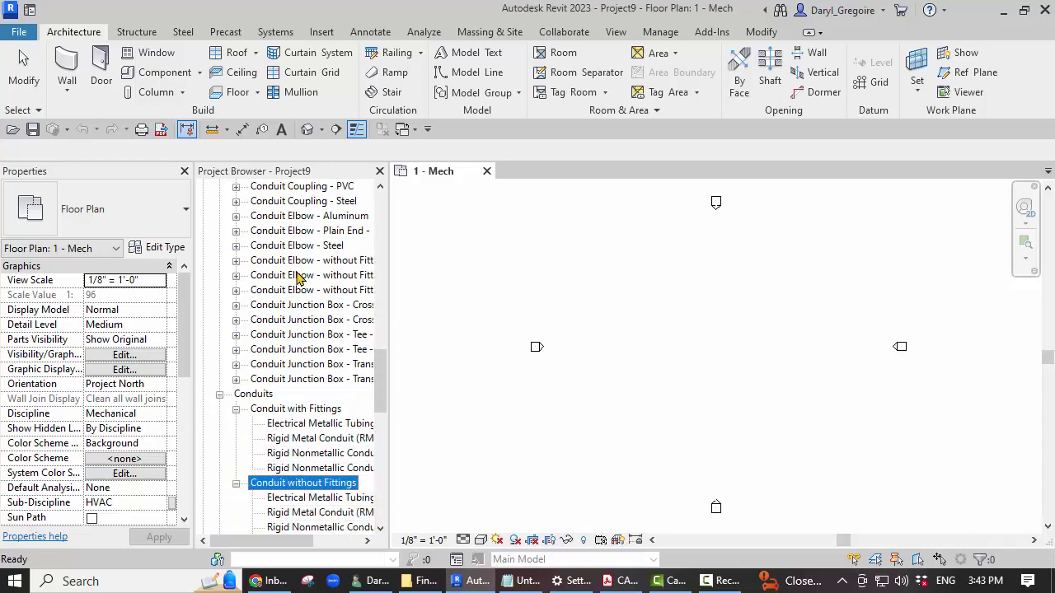
{"action": "scroll", "coordinate": [298, 278], "scroll_direction": "down", "scroll_amount": 1}
{"action": "scroll", "coordinate": [298, 277], "scroll_direction": "down", "scroll_amount": 1}
{"action": "scroll", "coordinate": [298, 278], "scroll_direction": "down", "scroll_amount": 1}
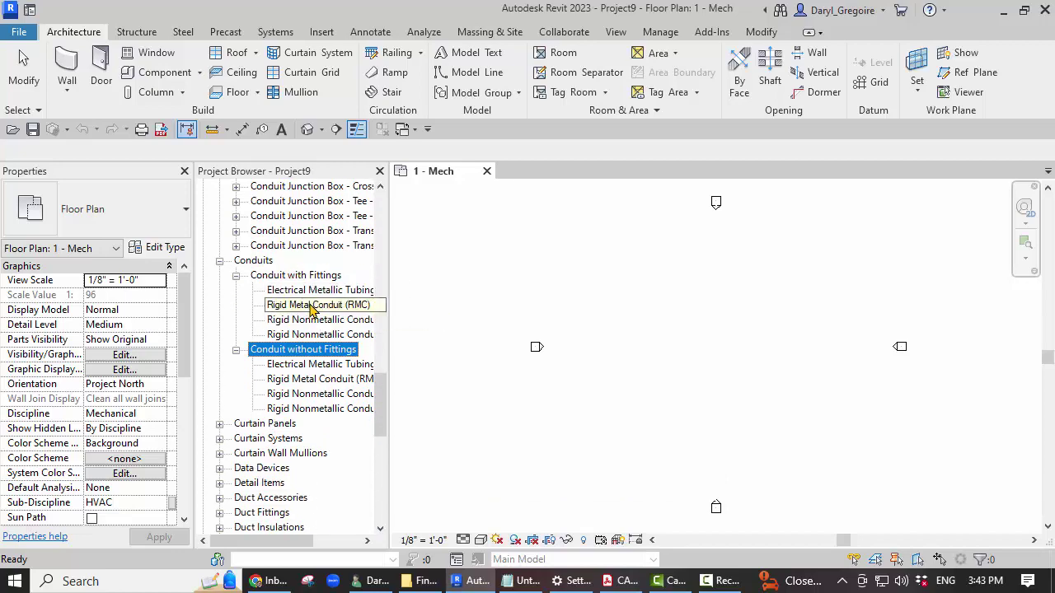
{"action": "double_click", "coordinate": [312, 306]}
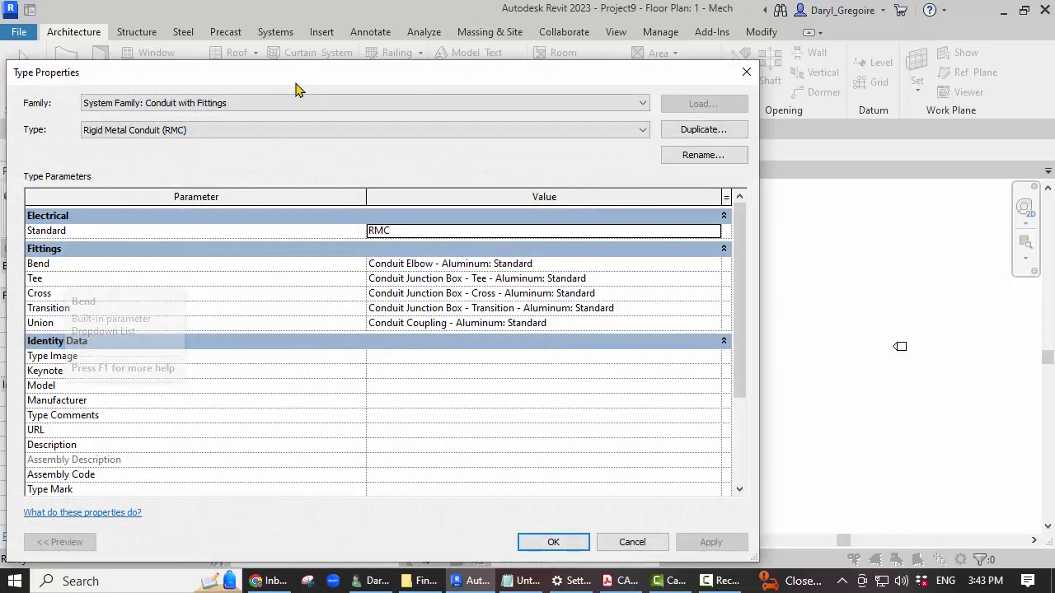
{"action": "left_click_drag", "start_coordinate": [311, 83], "coordinate": [388, 83]}
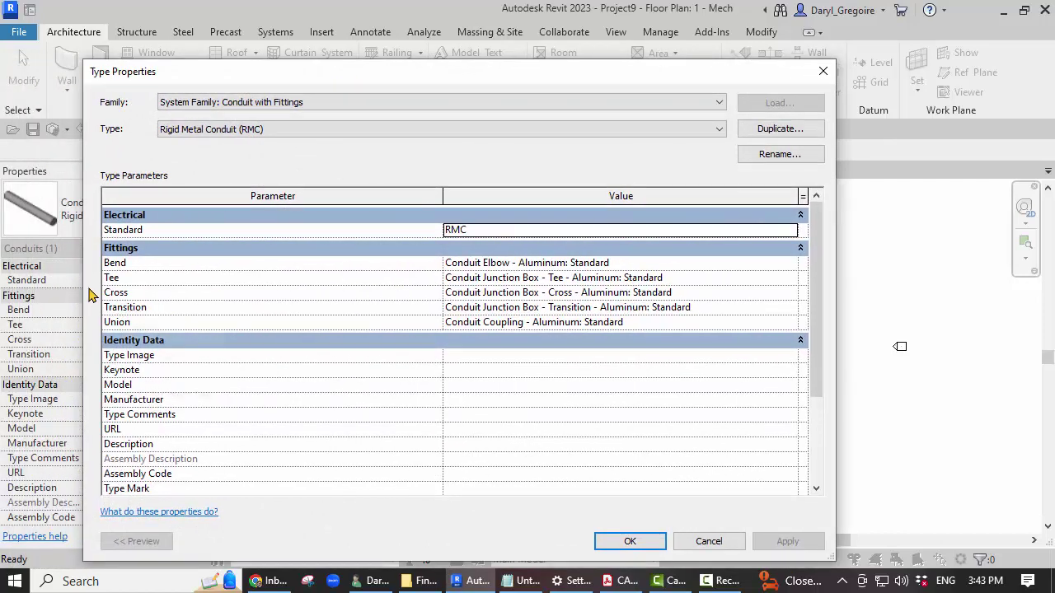
{"action": "left_click_drag", "start_coordinate": [80, 286], "coordinate": [319, 297]}
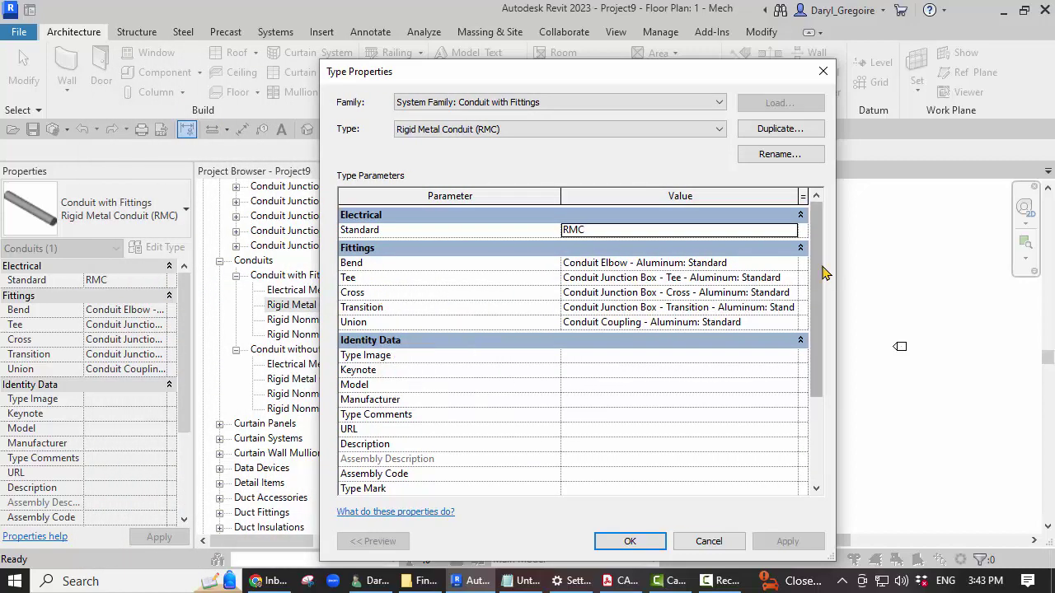
{"action": "left_click", "coordinate": [789, 263]}
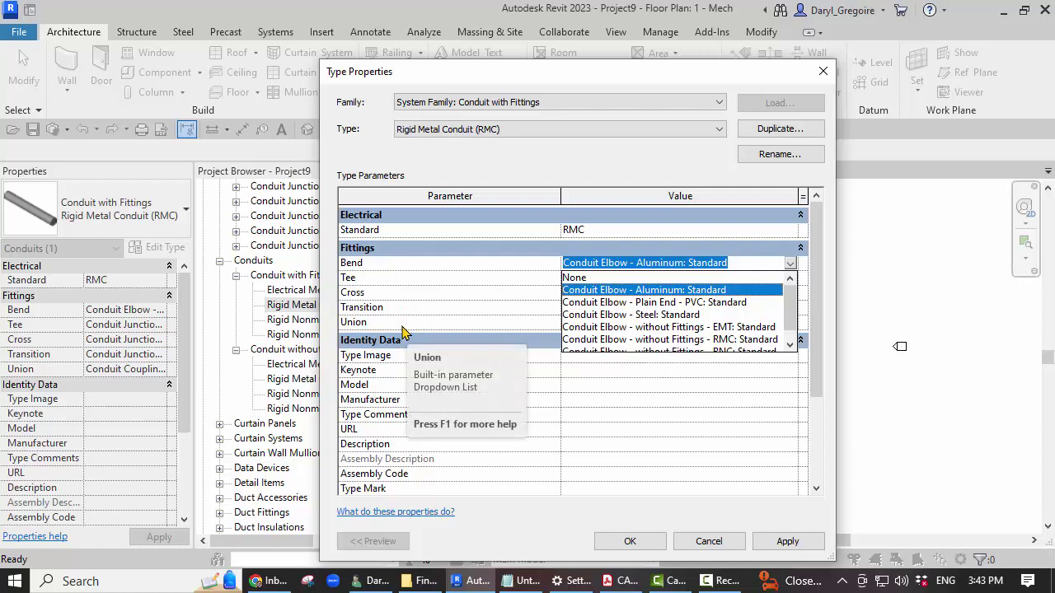
{"action": "left_click", "coordinate": [823, 71]}
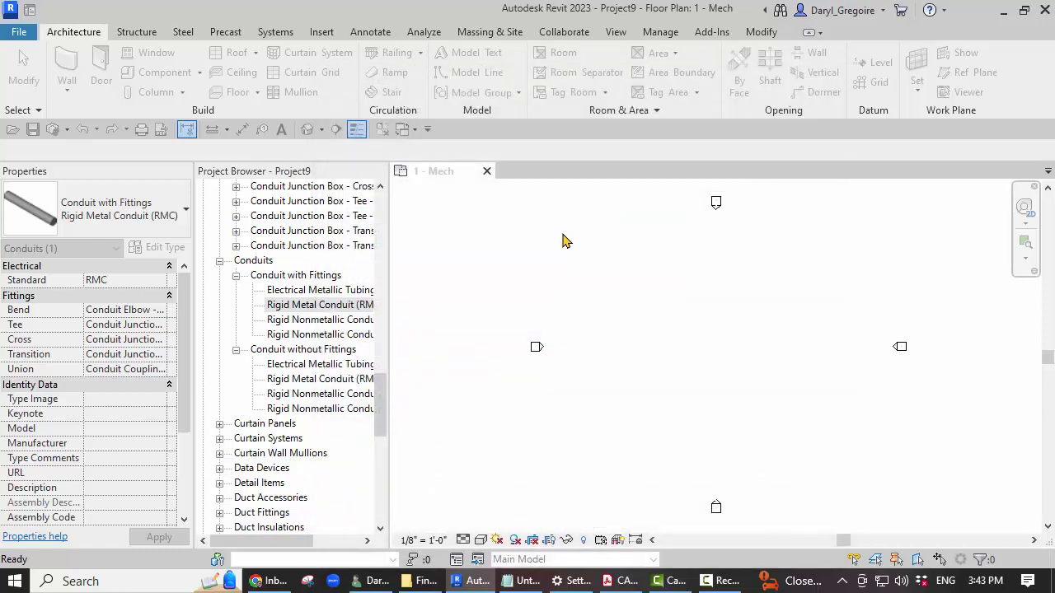
{"action": "left_click", "coordinate": [320, 353]}
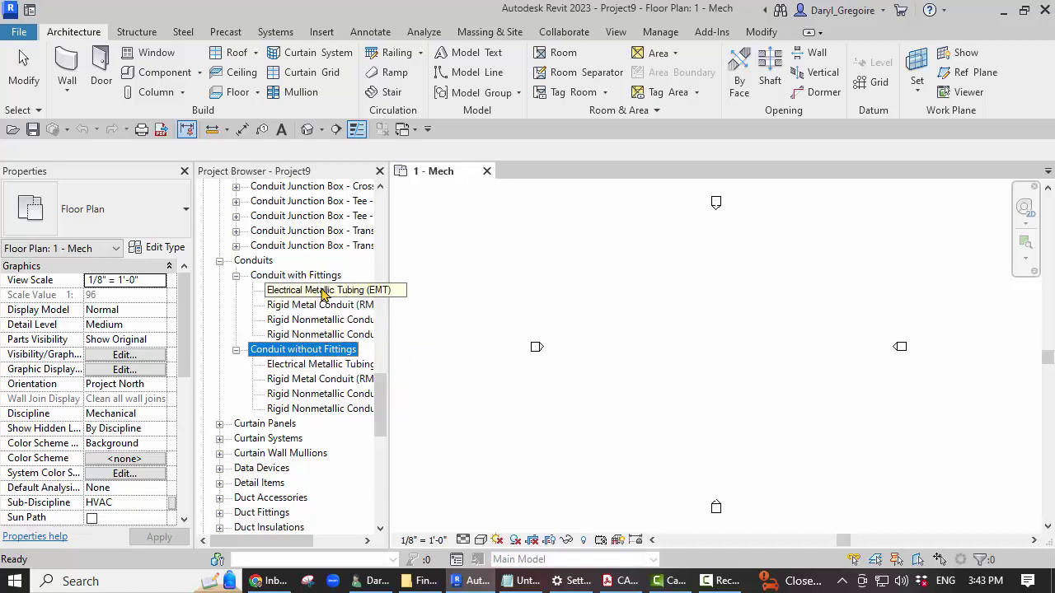
{"action": "left_click", "coordinate": [320, 276]}
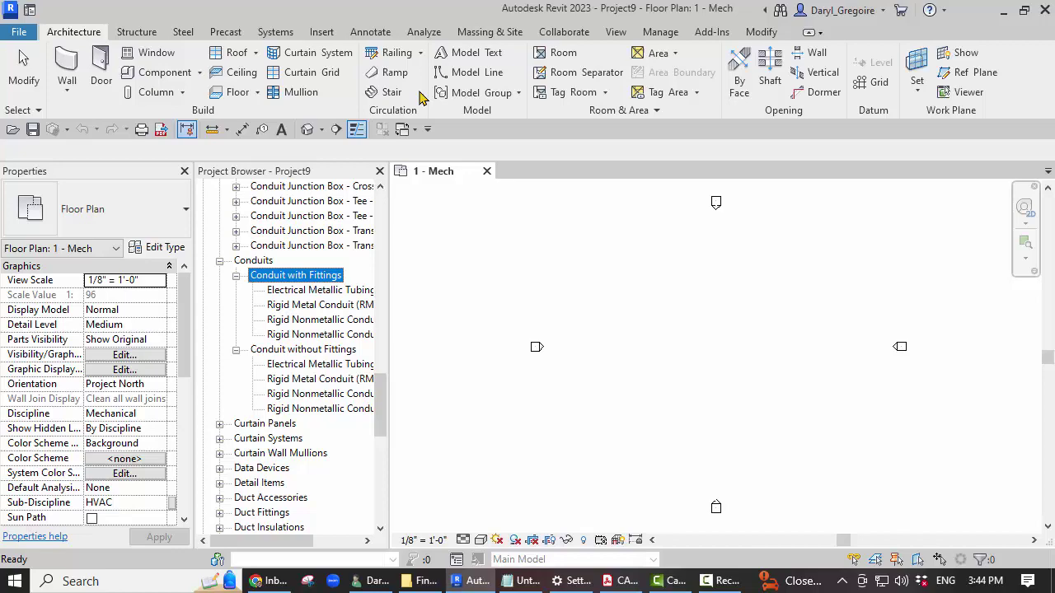
- Start the Conduit tool with Rigid Metal Conduit (RMC) without fittings as the type
{"action": "left_click", "coordinate": [276, 32]}
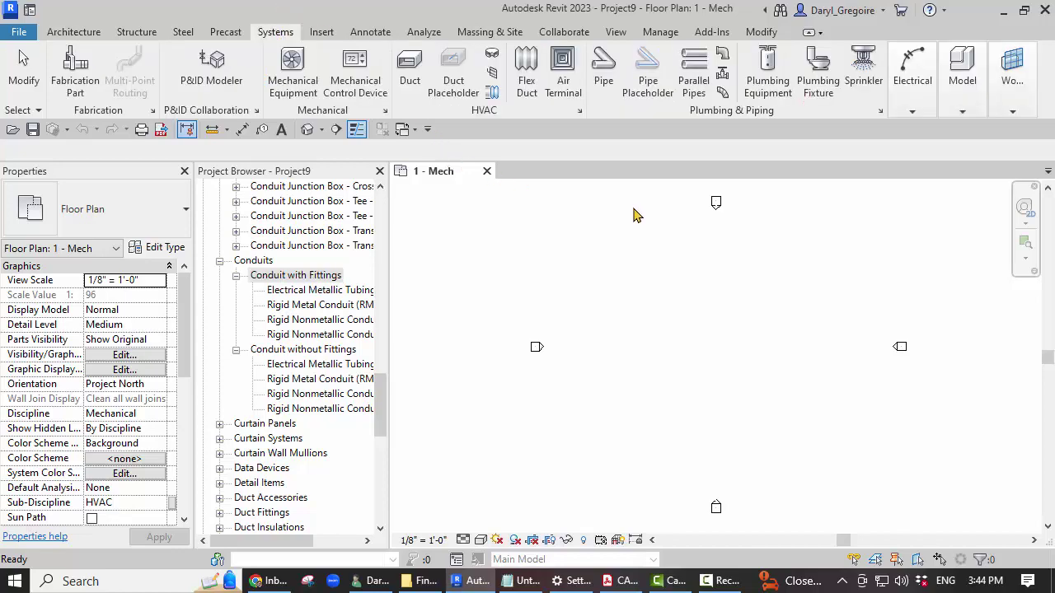
{"action": "left_click", "coordinate": [913, 111]}
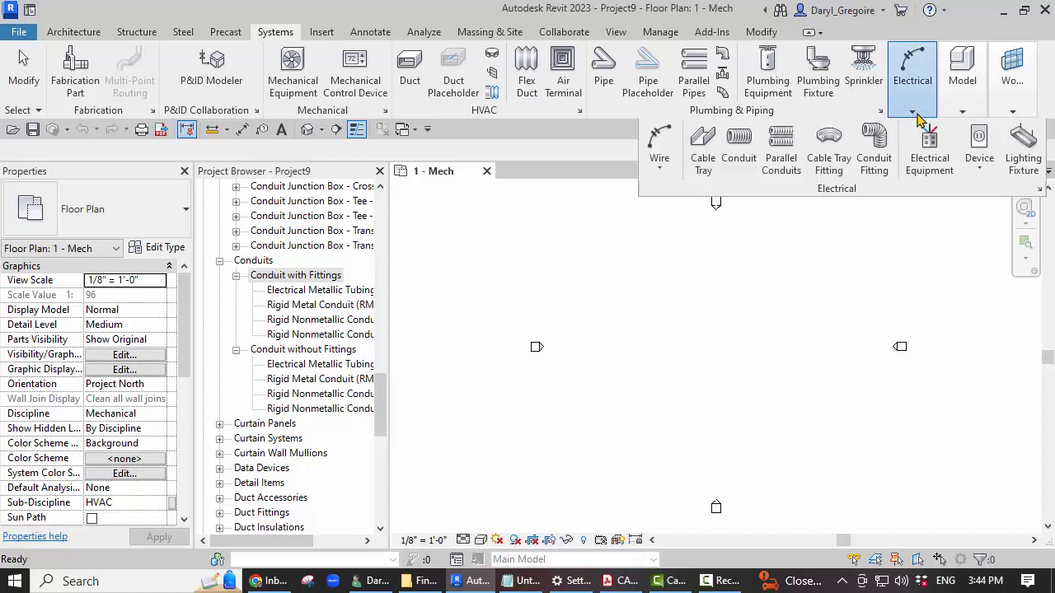
{"action": "left_click_drag", "start_coordinate": [920, 113], "coordinate": [788, 266]}
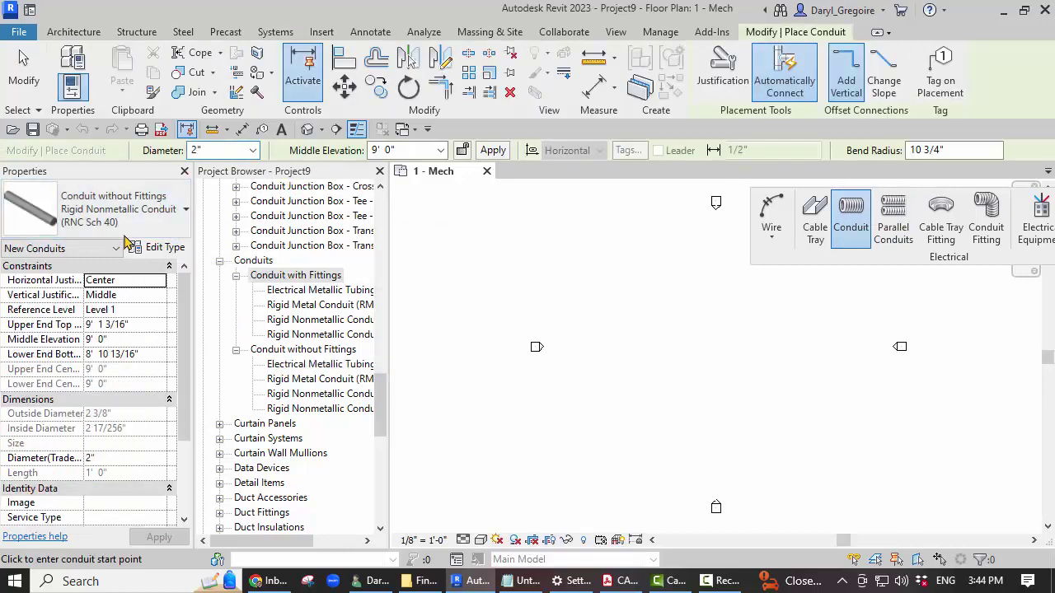
{"action": "left_click", "coordinate": [165, 216]}
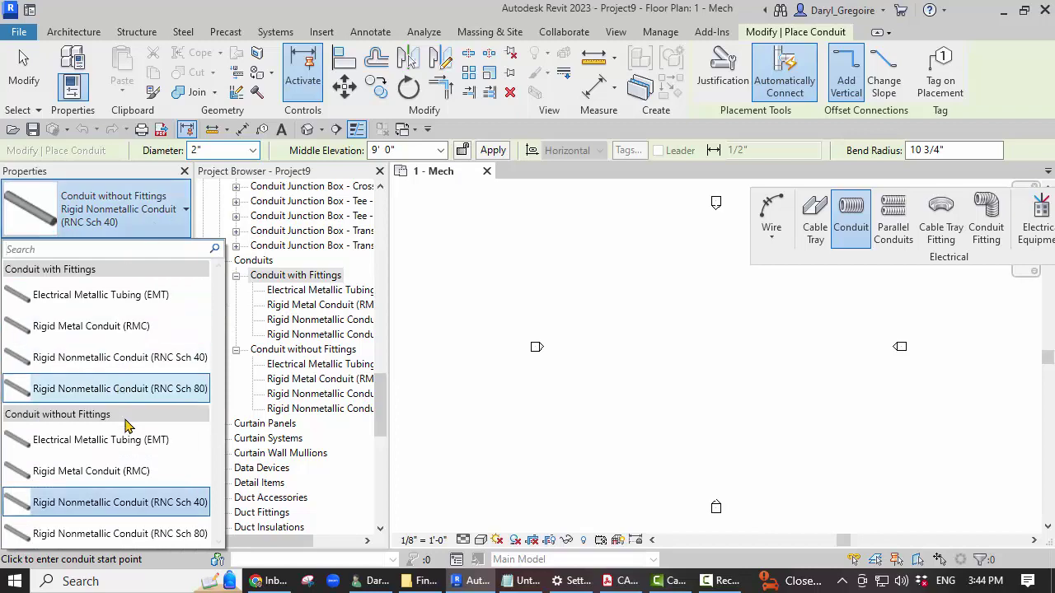
{"action": "left_click", "coordinate": [149, 472]}
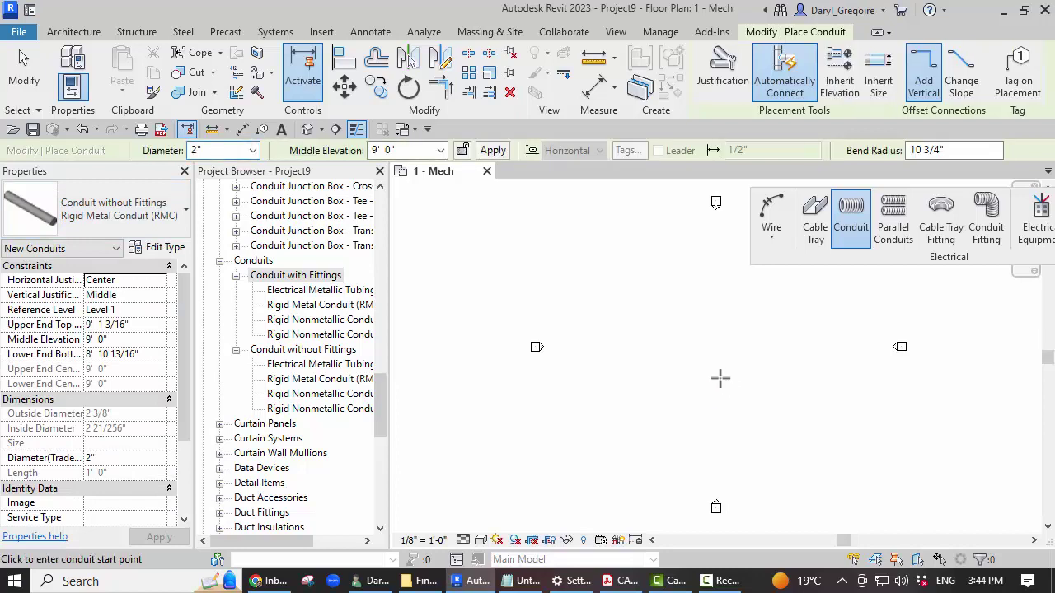
- Keep 2" diameter, set middle elevation 3', enable Bend Radius, and pick a start point
{"action": "left_click", "coordinate": [253, 150]}
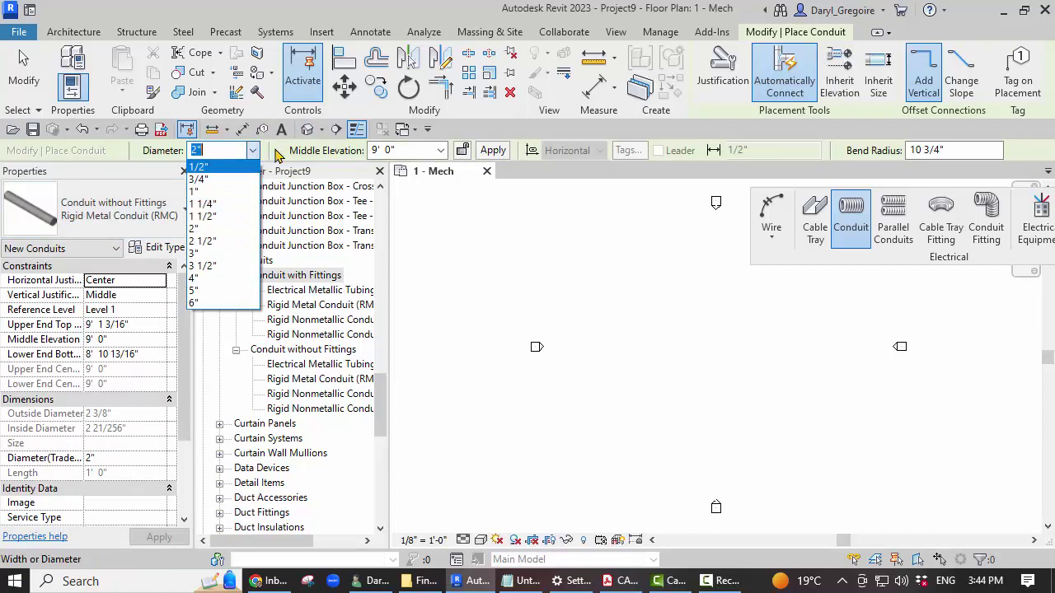
{"action": "key", "text": "Escape"}
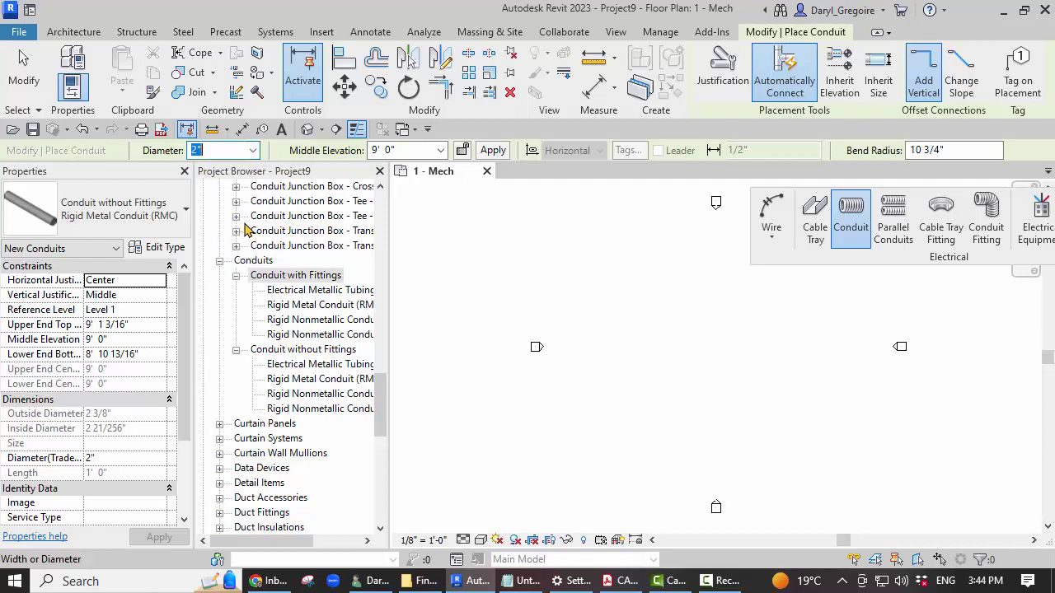
{"action": "left_click", "coordinate": [441, 150]}
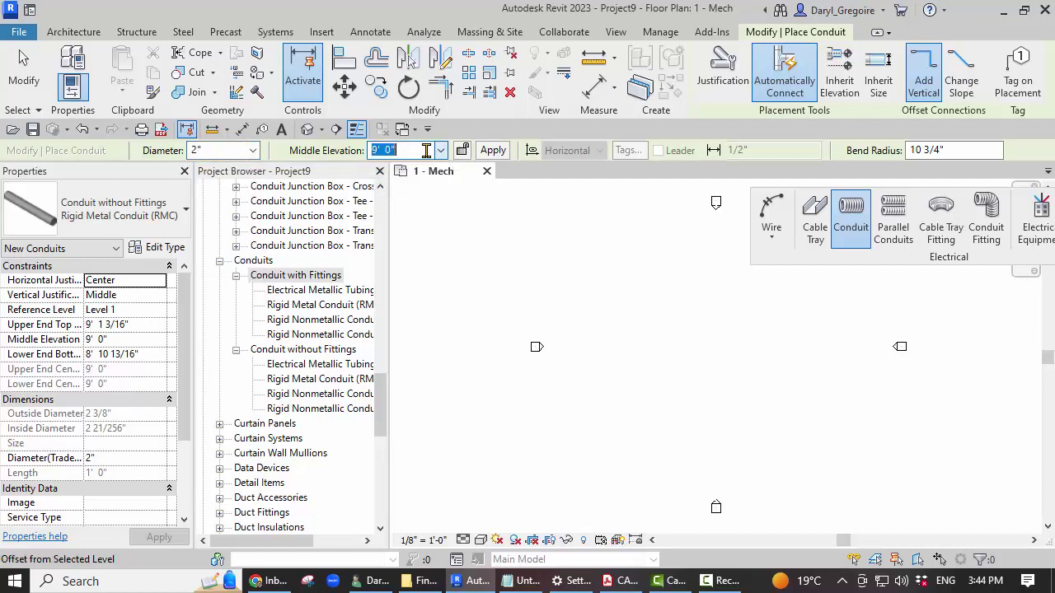
{"action": "type", "text": "3'"}
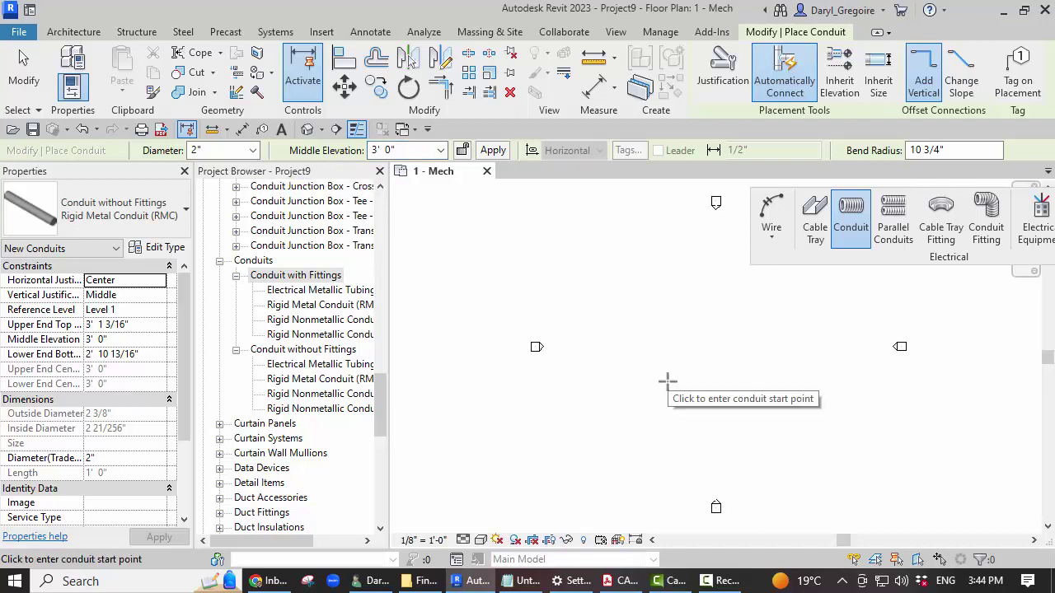
{"action": "left_click", "coordinate": [924, 150]}
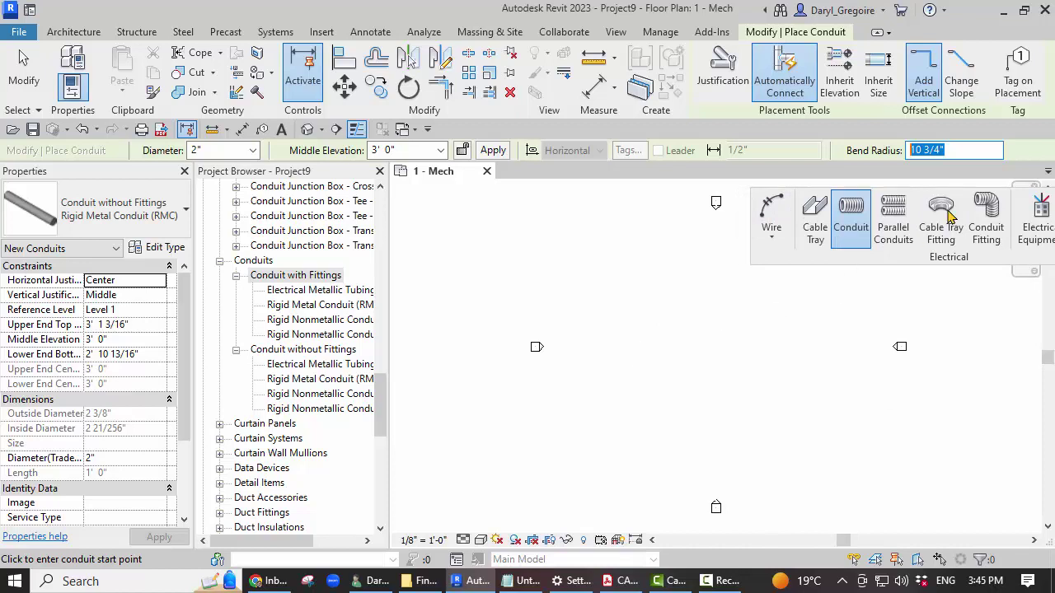
{"action": "left_click", "coordinate": [609, 418]}
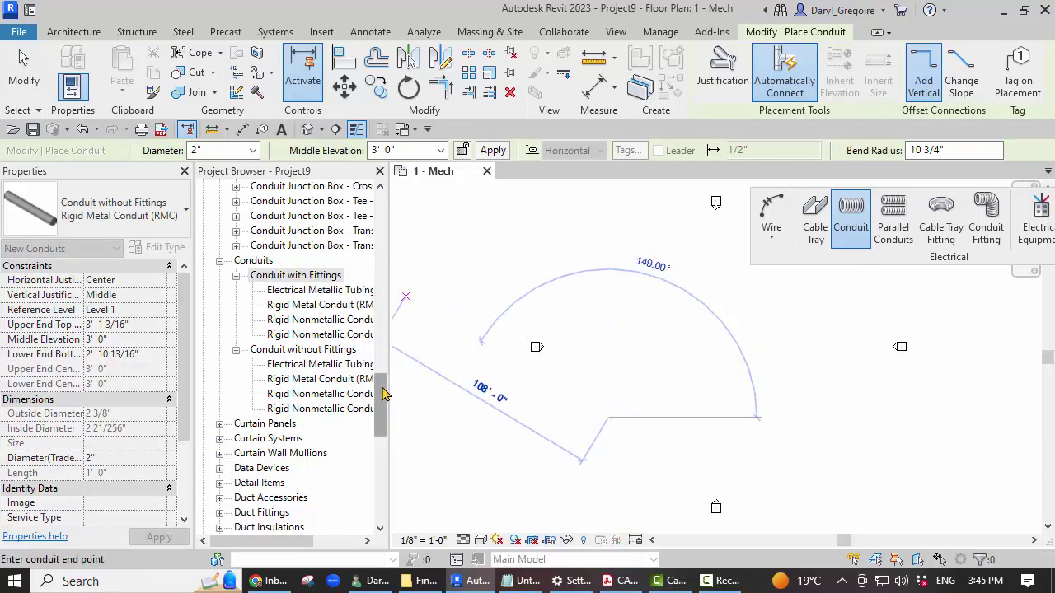
- Open the 1 - Power floor plan and review its Visibility/Graphics settings with VG
{"action": "left_click_drag", "start_coordinate": [382, 388], "coordinate": [381, 193]}
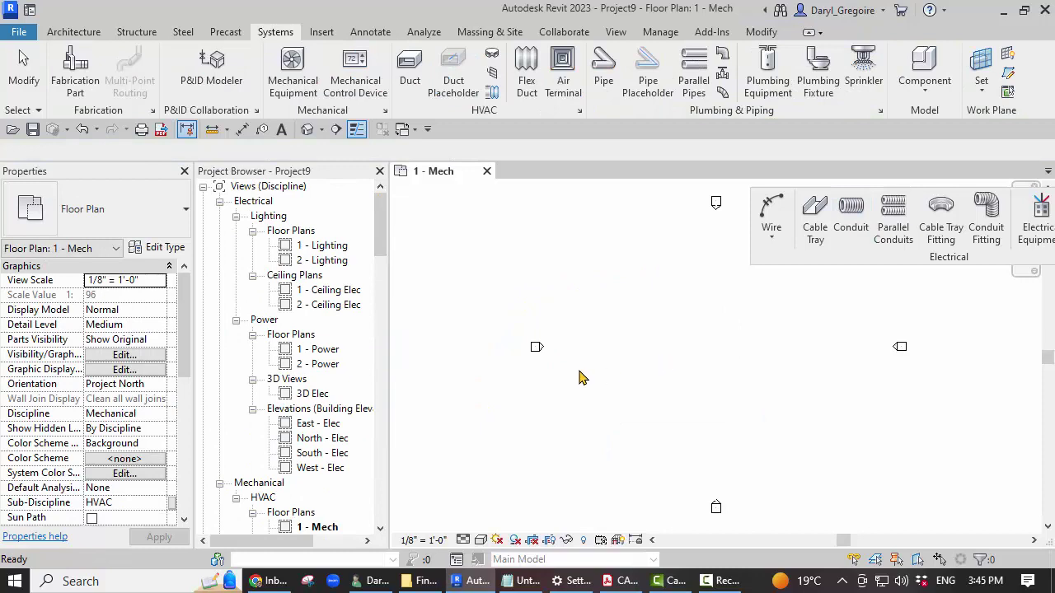
{"action": "scroll", "coordinate": [280, 414], "scroll_direction": "down", "scroll_amount": 1}
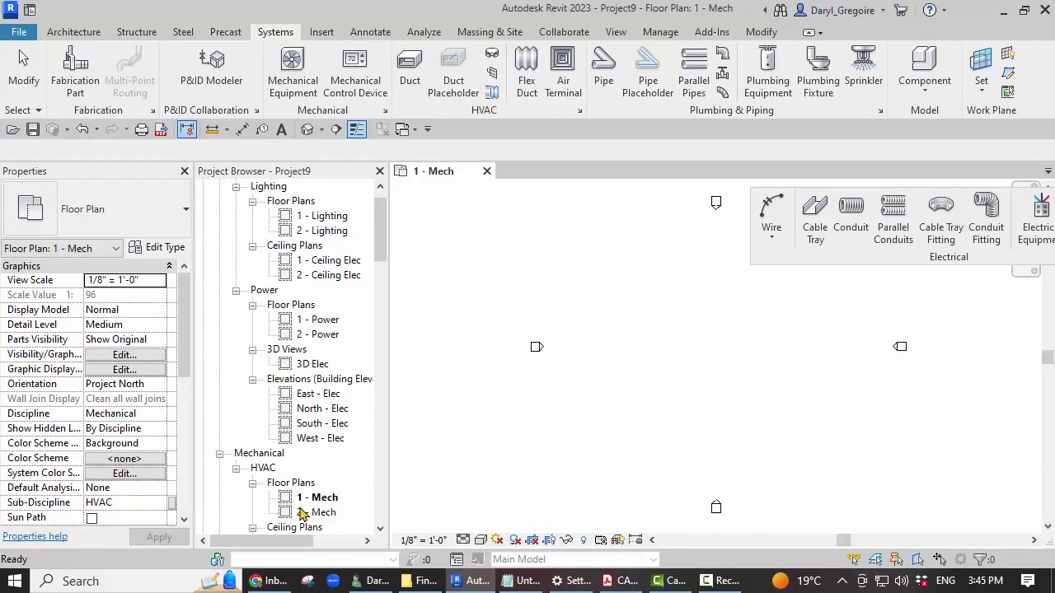
{"action": "left_click", "coordinate": [220, 454]}
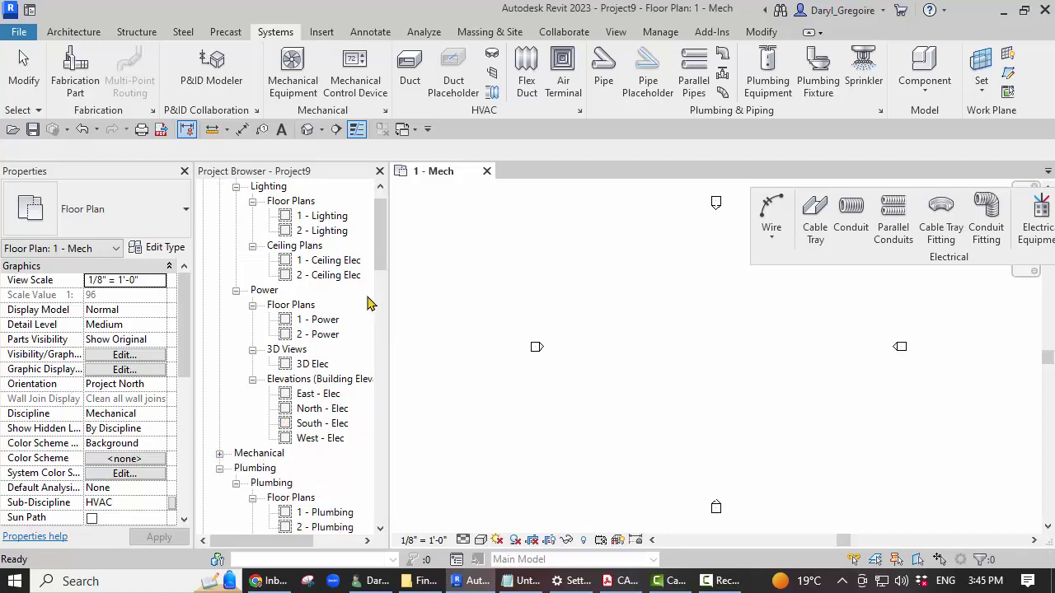
{"action": "double_click", "coordinate": [317, 322]}
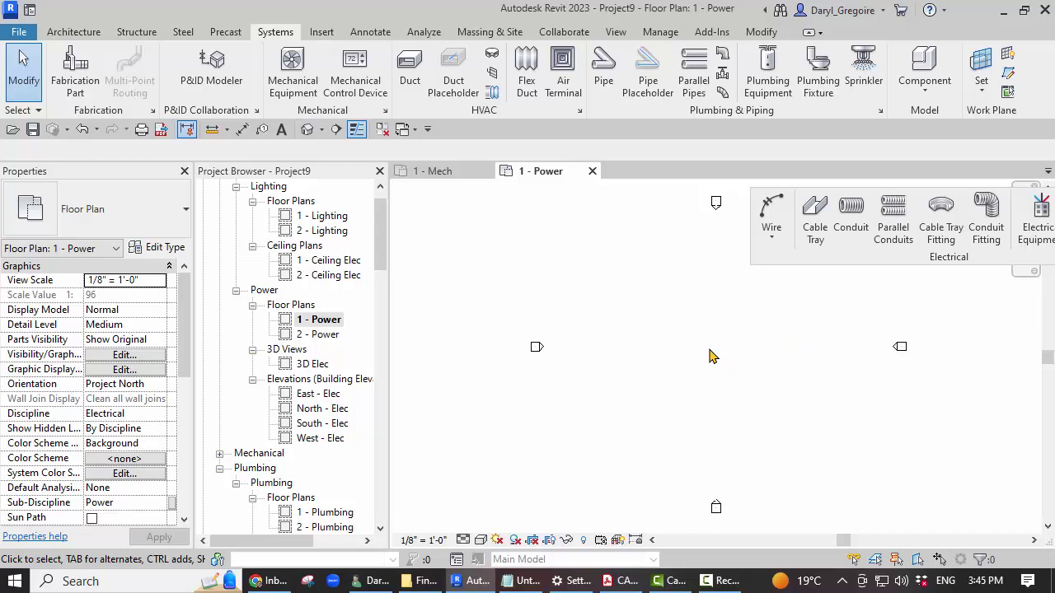
{"action": "key", "text": "v"}
{"action": "key", "text": "g"}
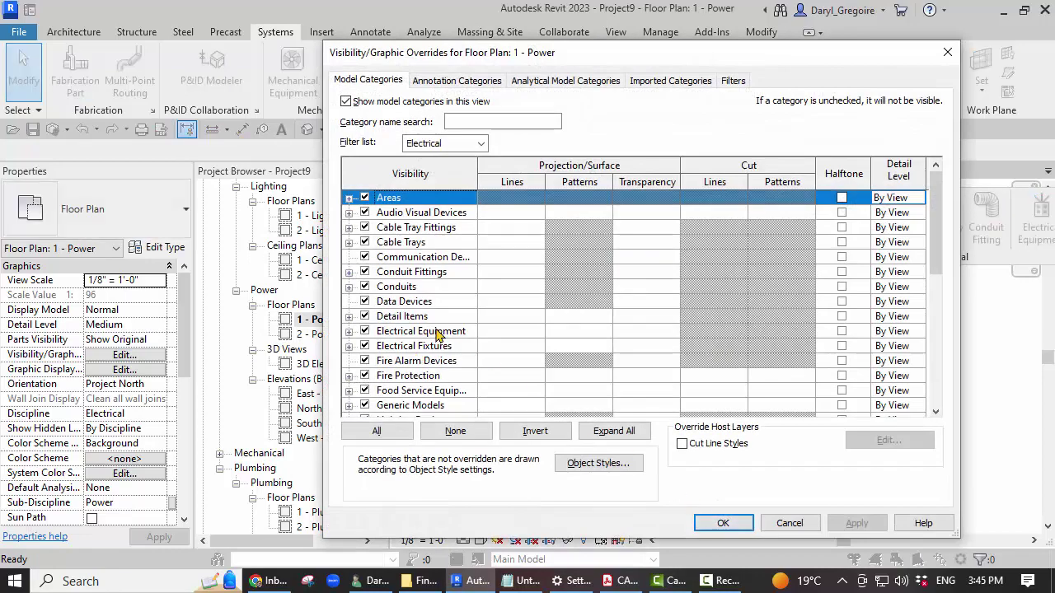
{"action": "scroll", "coordinate": [437, 334], "scroll_direction": "down", "scroll_amount": 1}
{"action": "scroll", "coordinate": [444, 330], "scroll_direction": "up", "scroll_amount": 1}
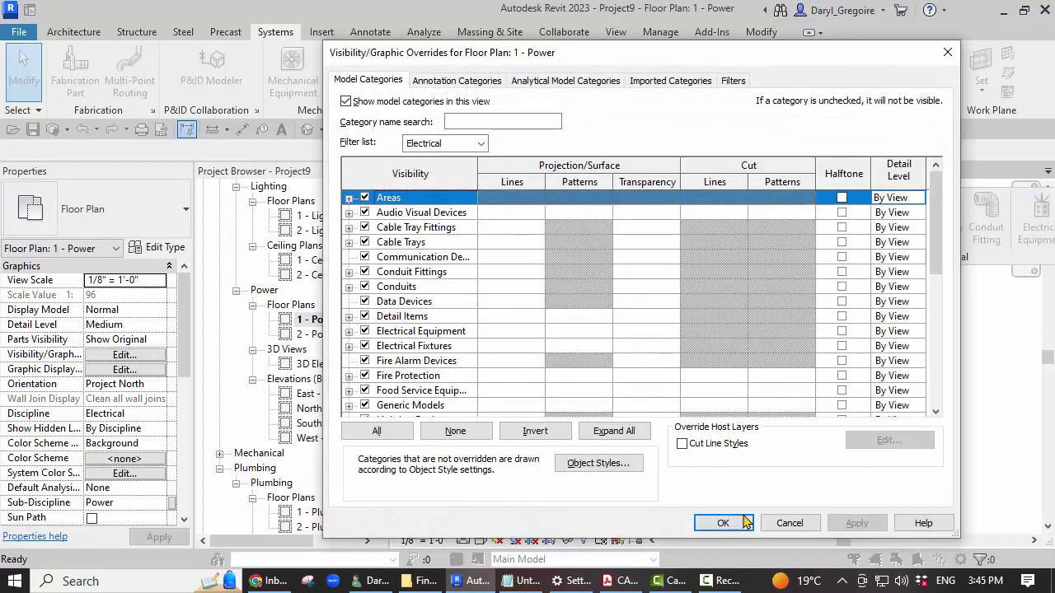
{"action": "left_click", "coordinate": [793, 524]}
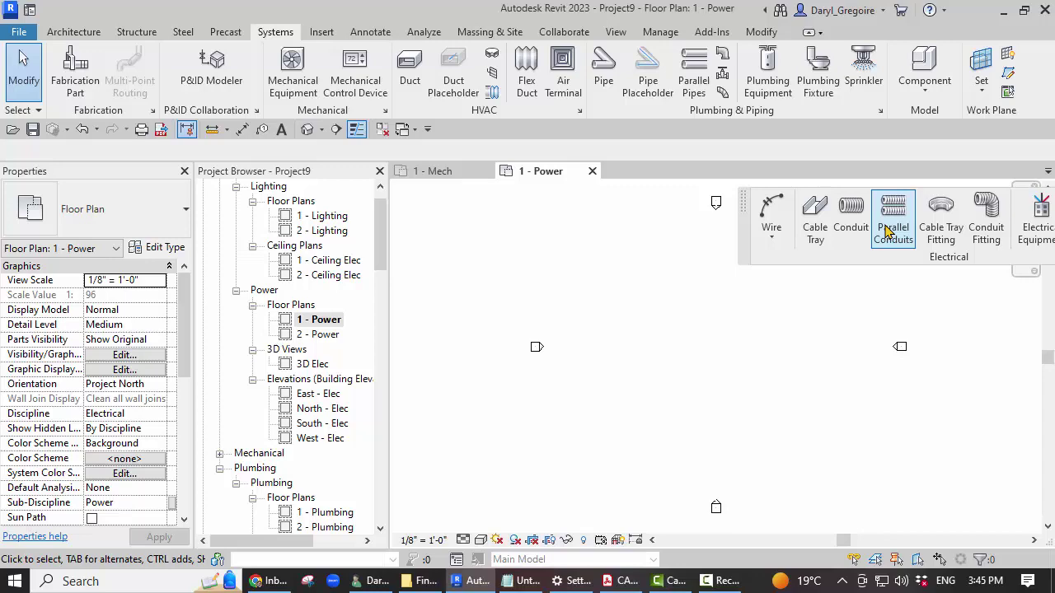
- Draw a bent conduit run at 3' elevation in the Power plan
{"action": "left_click", "coordinate": [851, 216]}
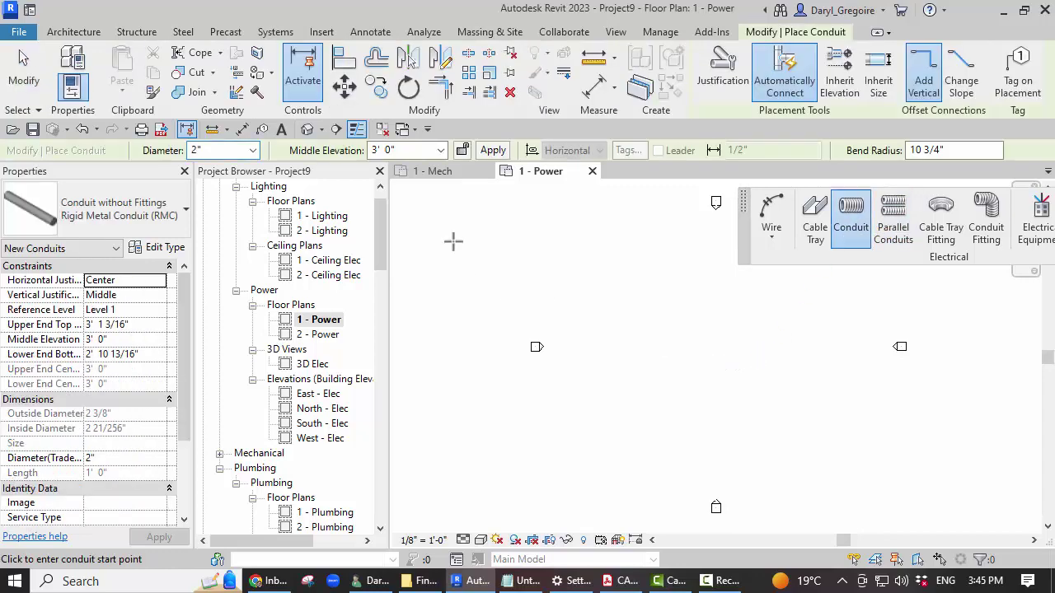
{"action": "left_click", "coordinate": [658, 403]}
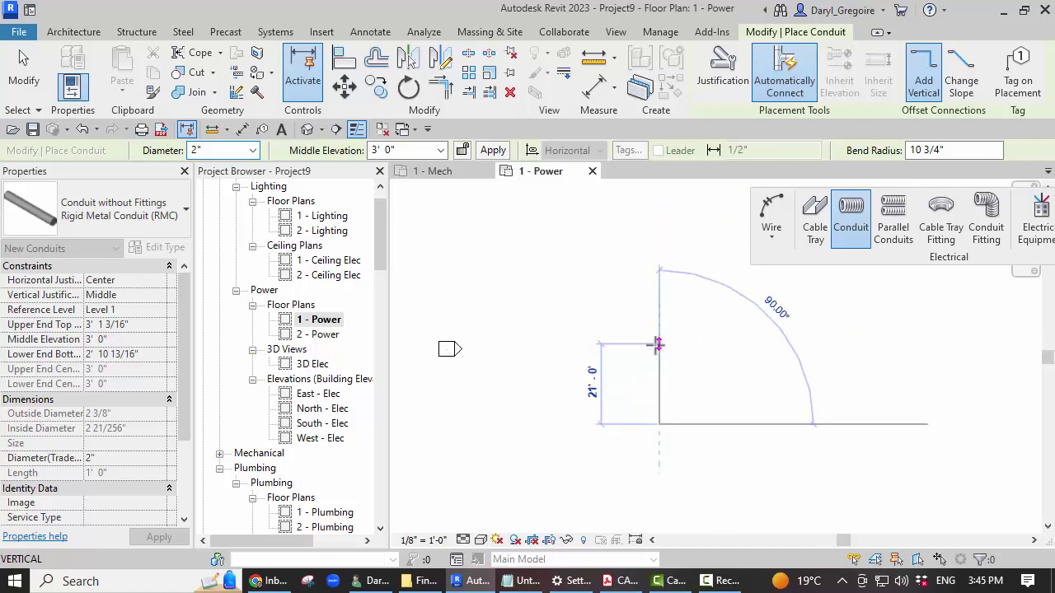
{"action": "left_click", "coordinate": [659, 352]}
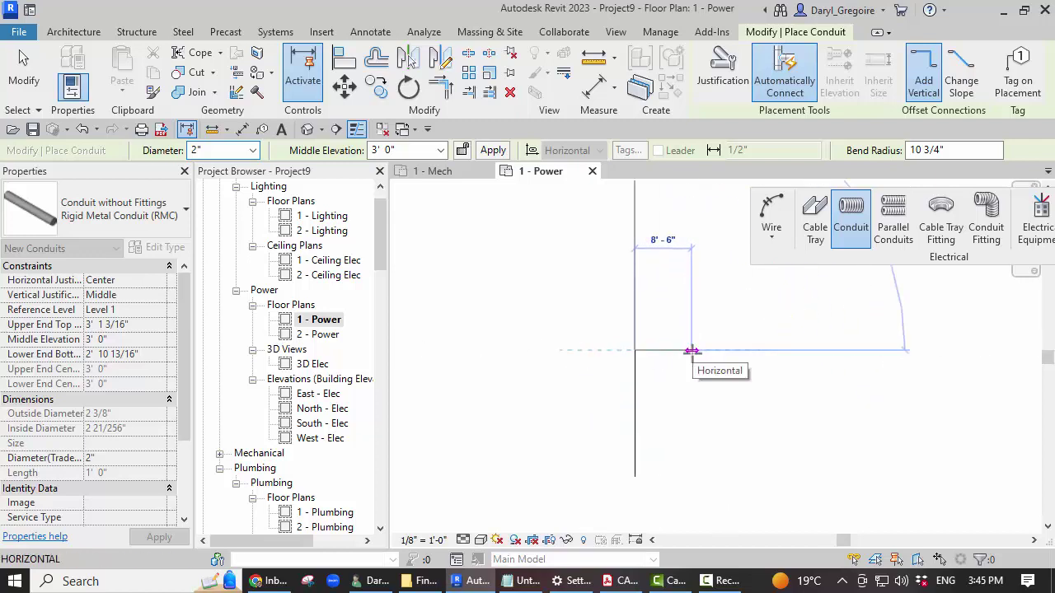
{"action": "scroll", "coordinate": [692, 352], "scroll_direction": "up", "scroll_amount": 3}
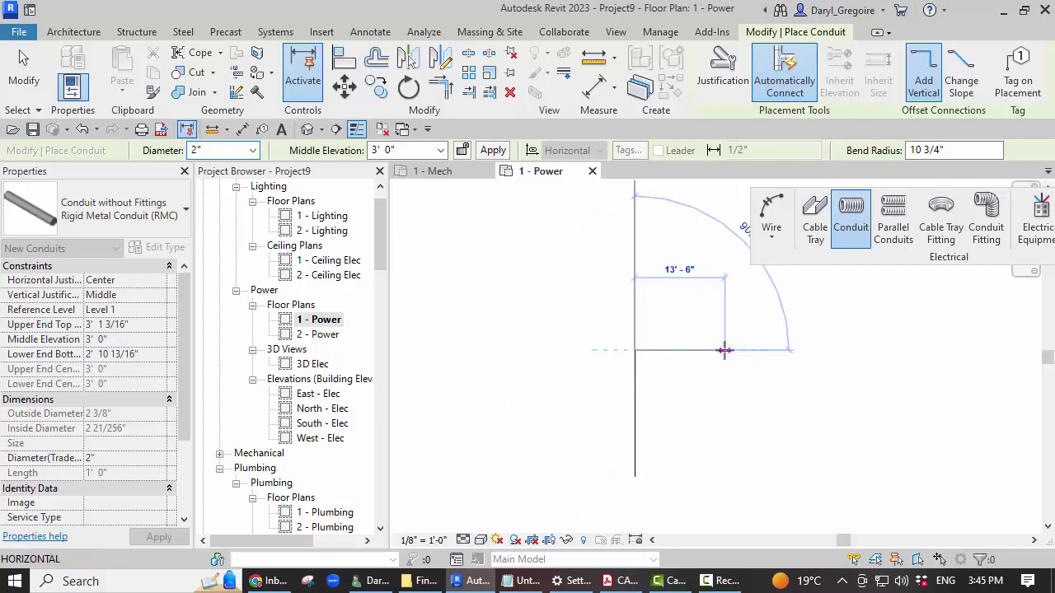
{"action": "left_click", "coordinate": [725, 350]}
{"action": "left_click", "coordinate": [724, 304]}
{"action": "middle_click_drag", "start_coordinate": [798, 312], "coordinate": [626, 359]}
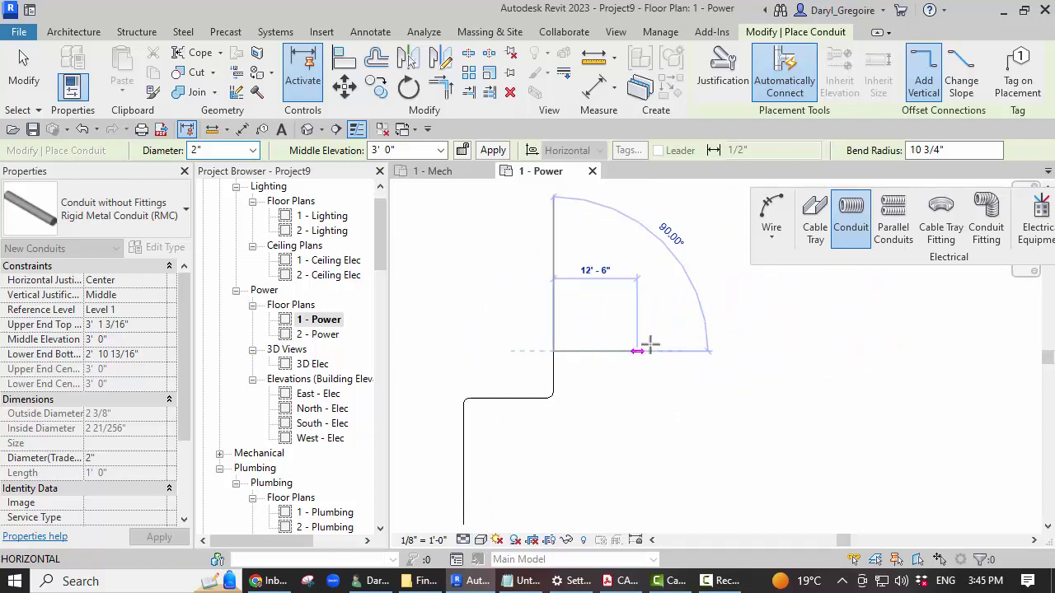
{"action": "left_click", "coordinate": [657, 353]}
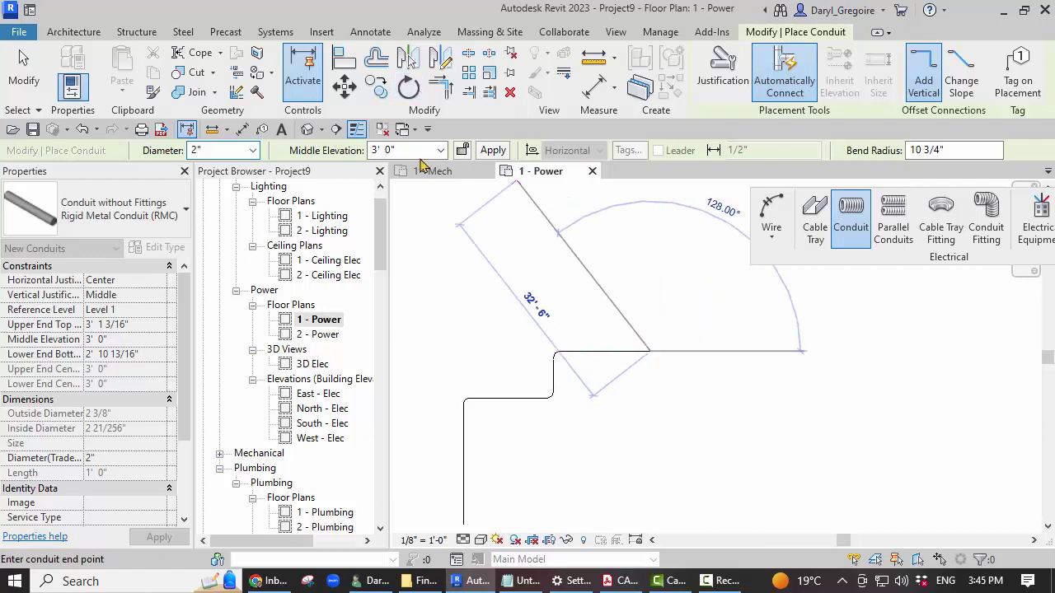
- Raise the run's middle elevation to 9' and continue it with an elbow downward
{"action": "type", "text": "9"}
{"action": "key", "text": "Return"}
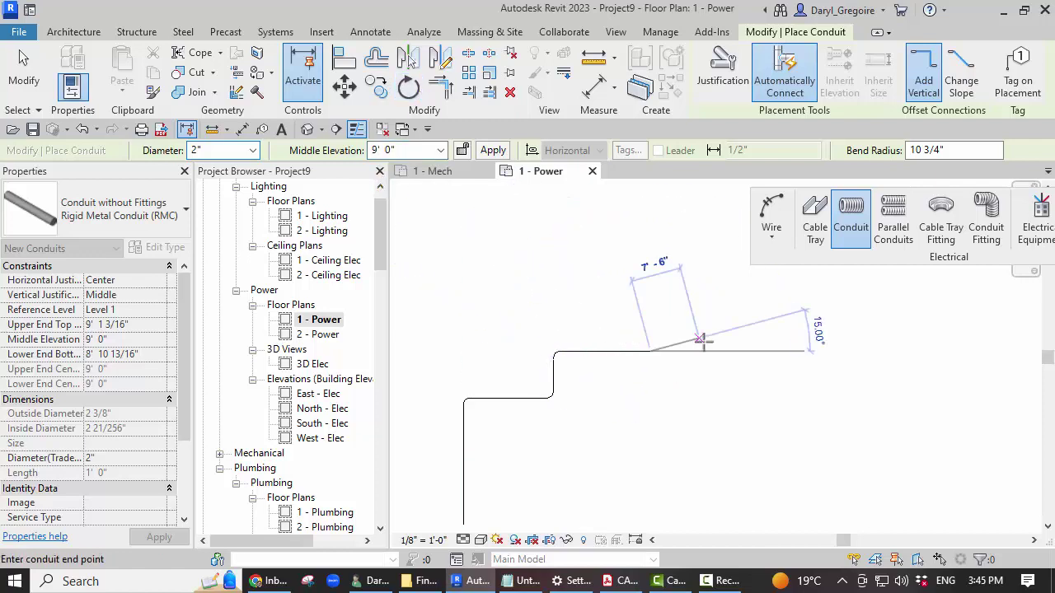
{"action": "left_click", "coordinate": [778, 352]}
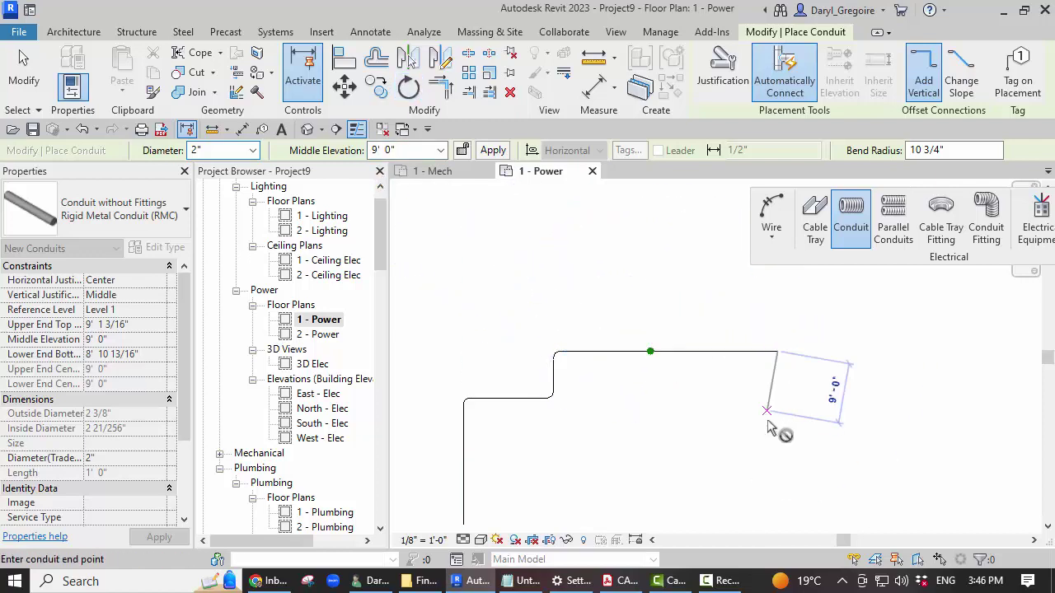
{"action": "left_click", "coordinate": [777, 449]}
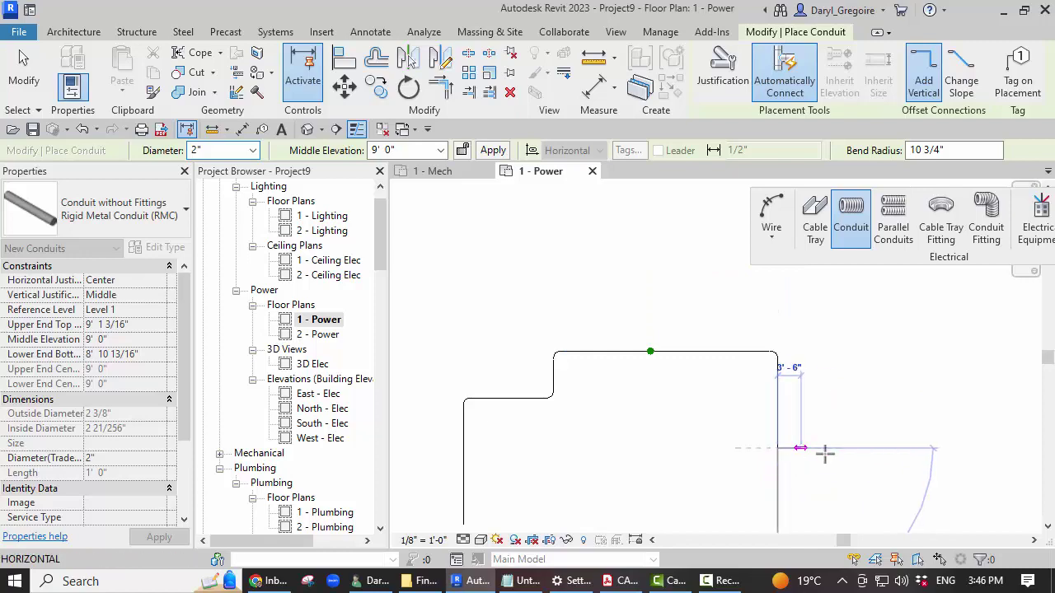
{"action": "key", "text": "Escape"}
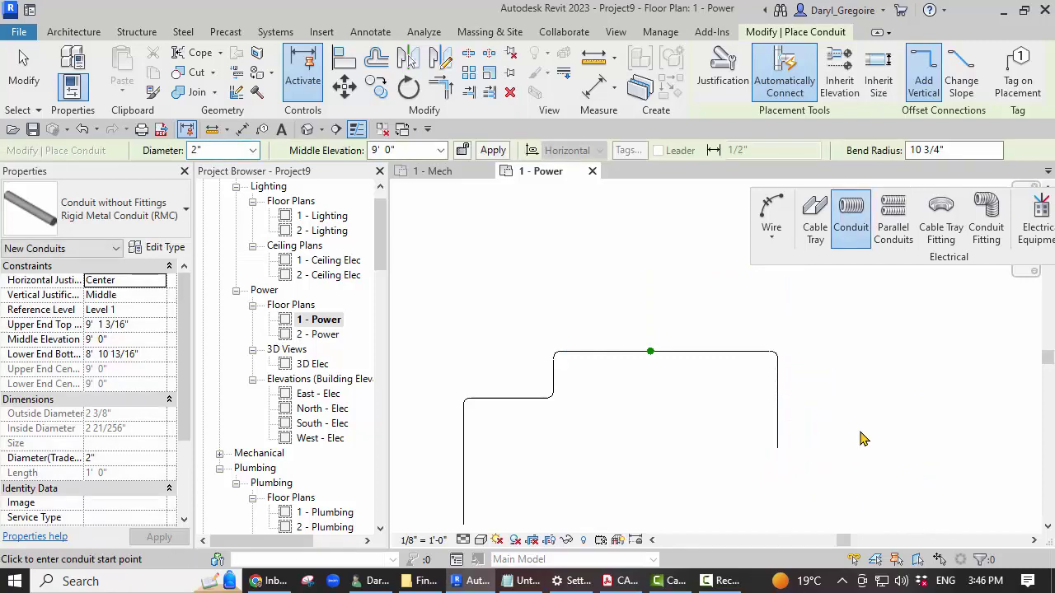
- Close the 1 - Mech view, tile the default 3D view beside the Power plan, and zoom all
{"action": "key", "text": "Escape"}
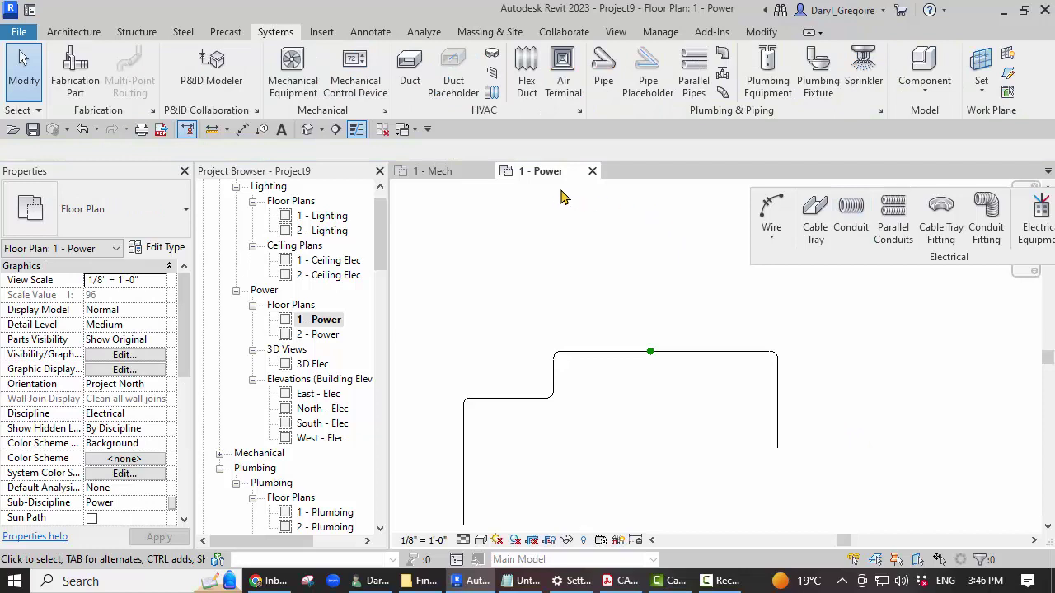
{"action": "left_click", "coordinate": [485, 170]}
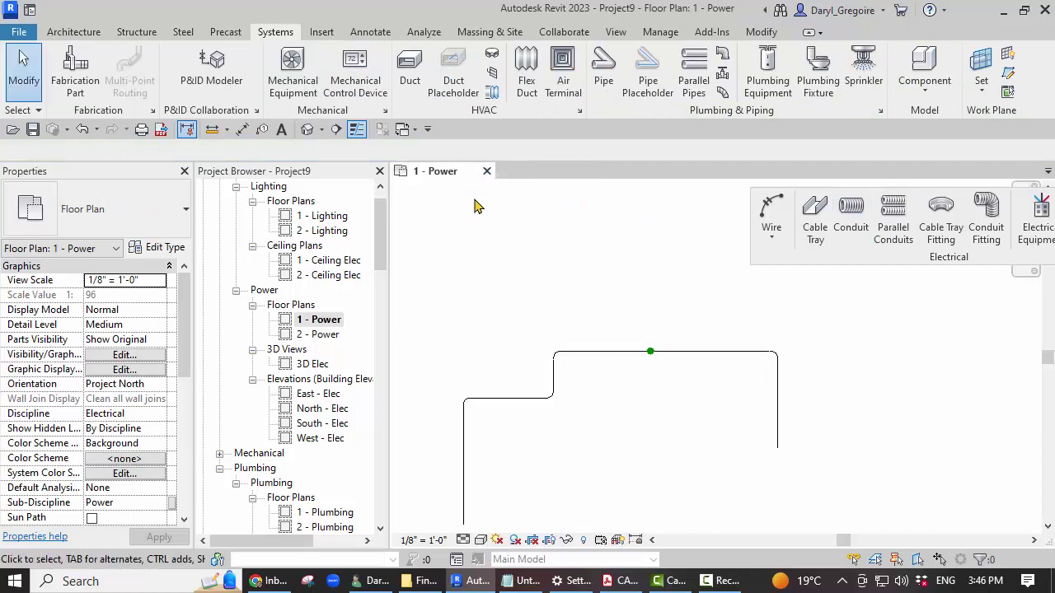
{"action": "left_click", "coordinate": [308, 132]}
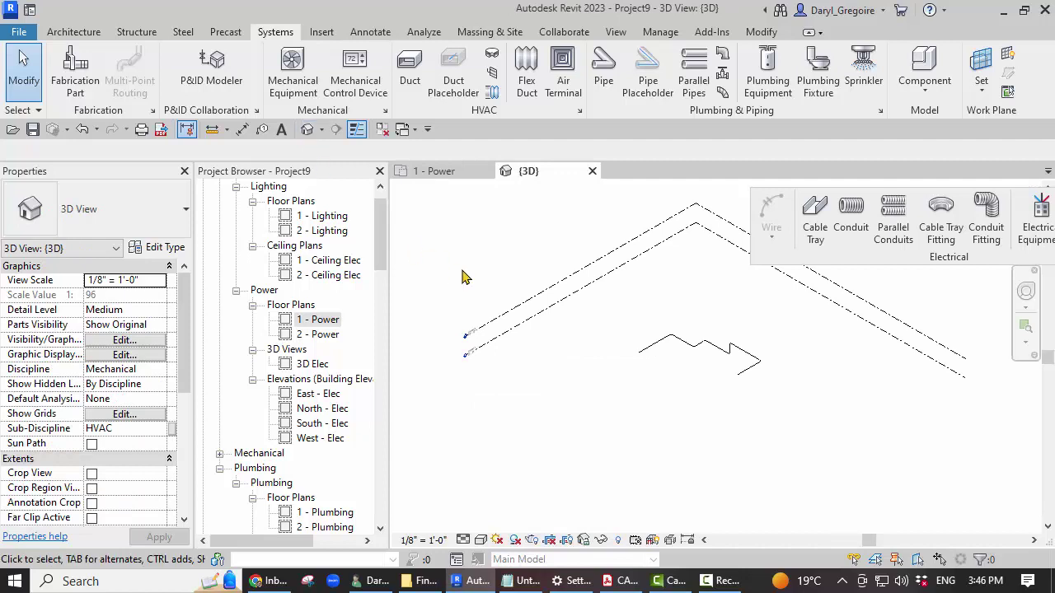
{"action": "key", "text": "w"}
{"action": "key", "text": "t"}
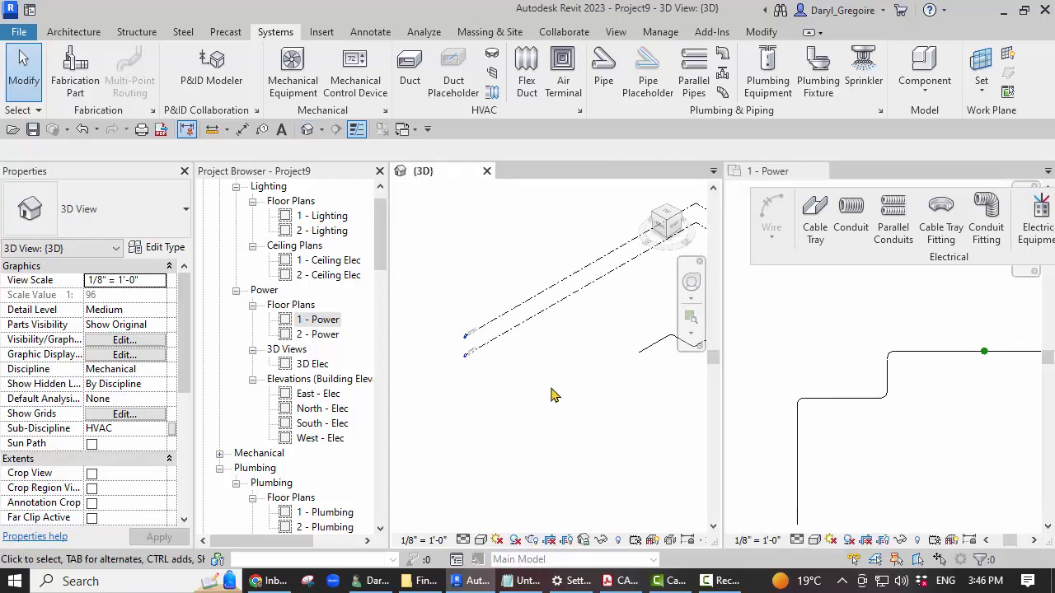
{"action": "key", "text": "z"}
{"action": "key", "text": "a"}
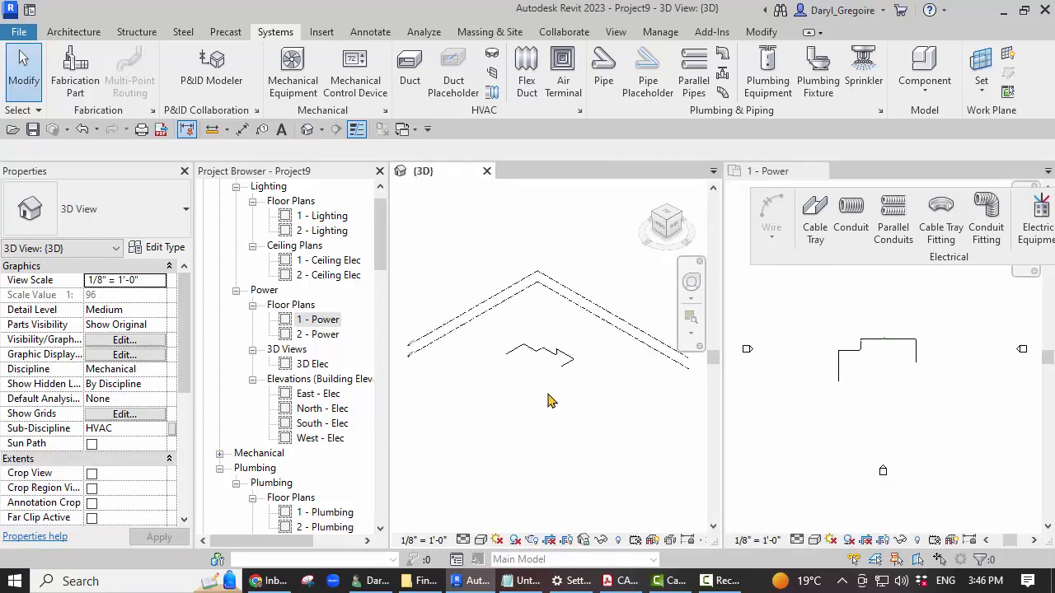
{"action": "middle_click_drag", "start_coordinate": [633, 412], "coordinate": [653, 375], "text": "shift"}
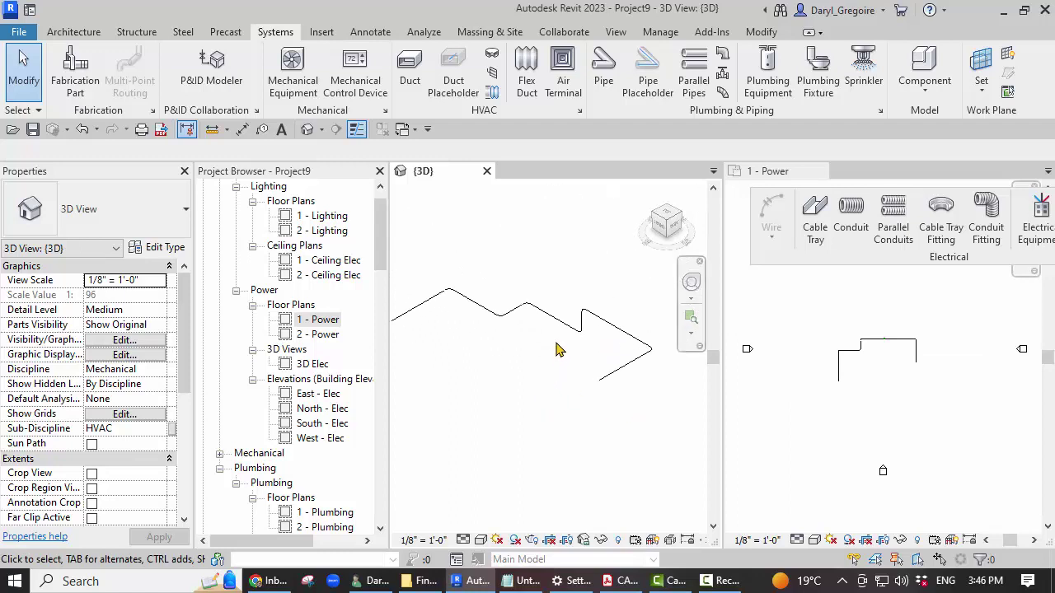
- Set Detail Level to Fine in both the 3D view and the Power plan
{"action": "left_click", "coordinate": [464, 541]}
{"action": "left_click", "coordinate": [483, 520]}
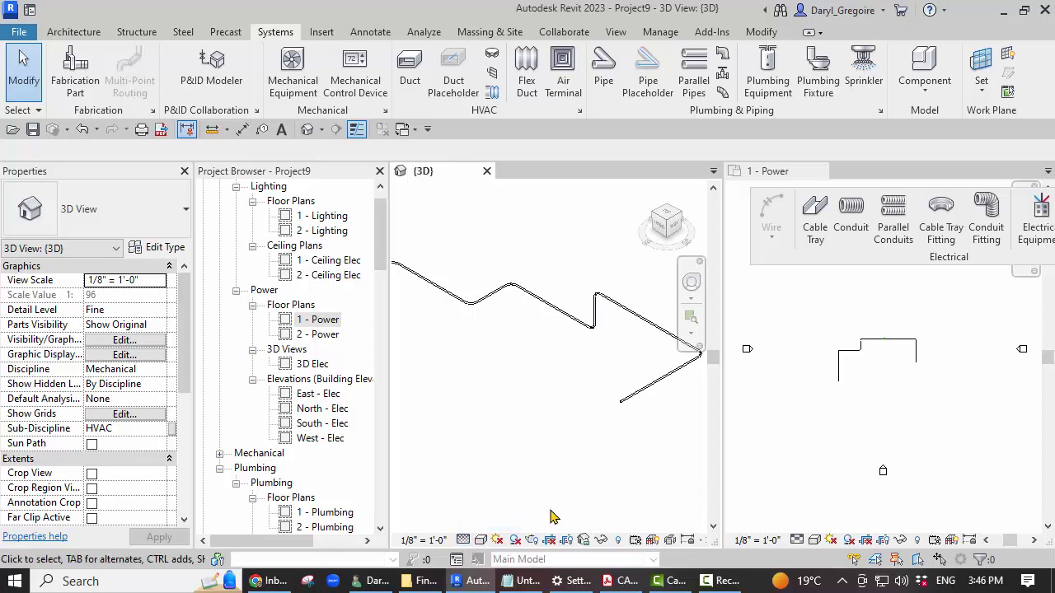
{"action": "left_click", "coordinate": [797, 540]}
{"action": "left_click", "coordinate": [824, 521]}
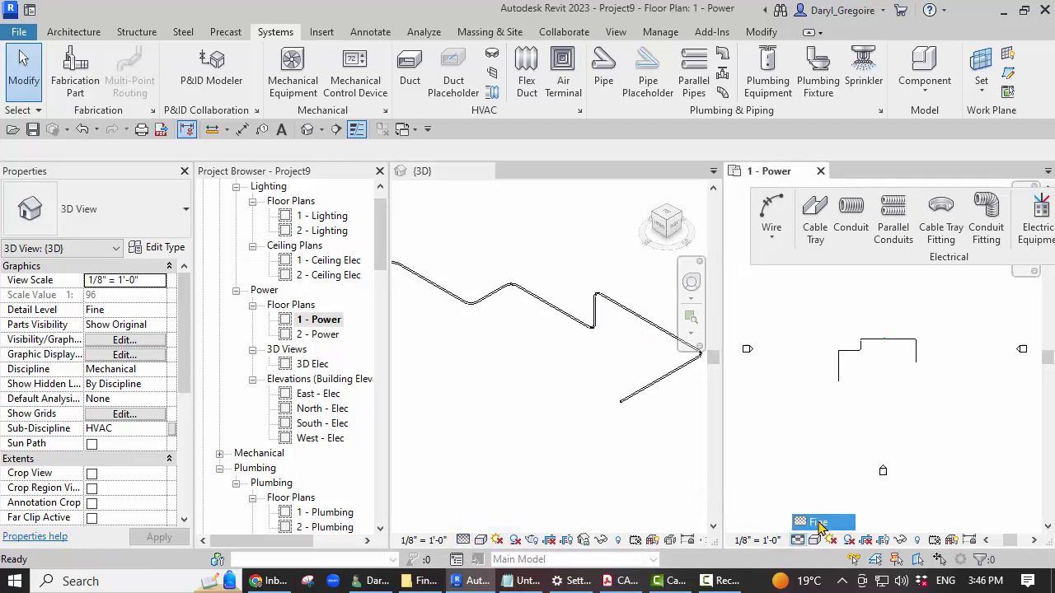
- Zoom and orbit the views to inspect the conduit elbow at the bend
{"action": "scroll", "coordinate": [866, 332], "scroll_direction": "up", "scroll_amount": 3}
{"action": "scroll", "coordinate": [867, 331], "scroll_direction": "up", "scroll_amount": 3}
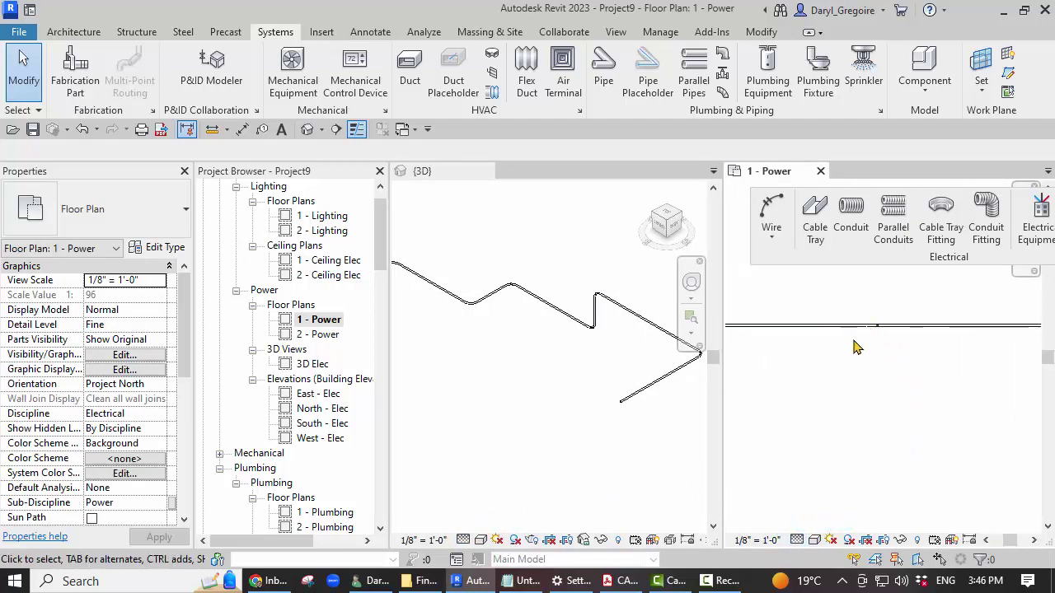
{"action": "middle_click_drag", "start_coordinate": [865, 366], "coordinate": [903, 387]}
{"action": "scroll", "coordinate": [598, 283], "scroll_direction": "up", "scroll_amount": 3}
{"action": "scroll", "coordinate": [610, 274], "scroll_direction": "up", "scroll_amount": 3}
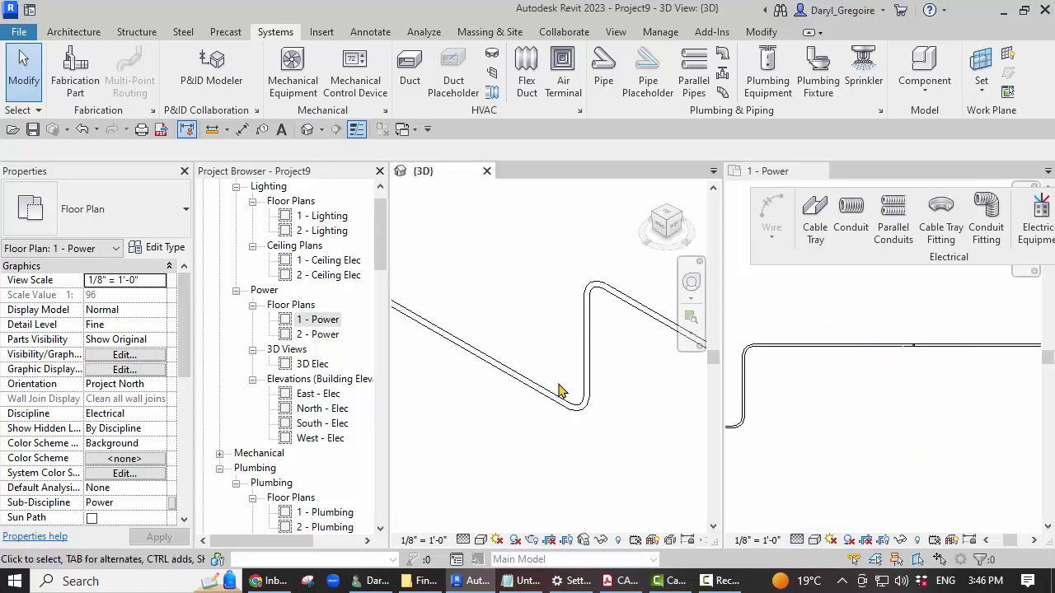
{"action": "middle_click_drag", "start_coordinate": [560, 393], "coordinate": [624, 404], "text": "shift"}
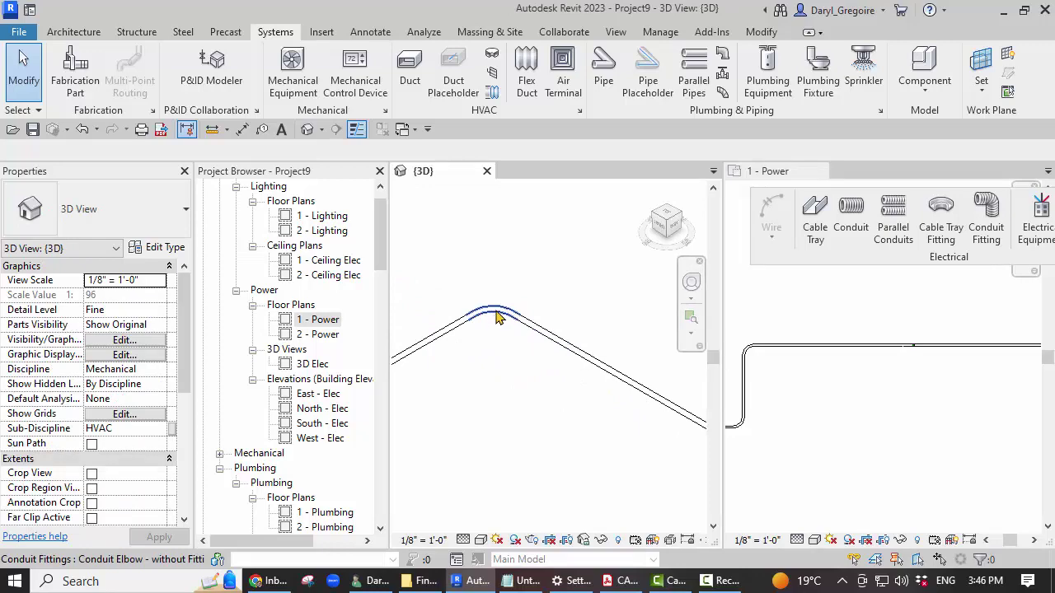
{"action": "left_click", "coordinate": [497, 318]}
{"action": "left_click", "coordinate": [493, 342]}
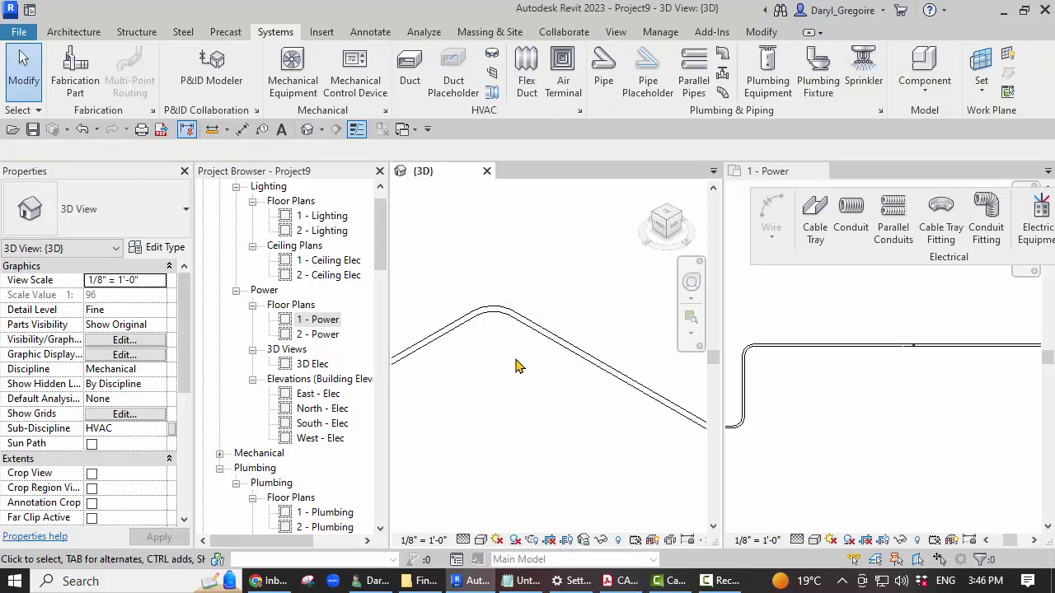
- Zoom out to the full conduit run and make the 1 - Power plan active
{"action": "scroll", "coordinate": [517, 366], "scroll_direction": "down", "scroll_amount": 2}
{"action": "scroll", "coordinate": [517, 366], "scroll_direction": "down", "scroll_amount": 1}
{"action": "scroll", "coordinate": [517, 366], "scroll_direction": "down", "scroll_amount": 1}
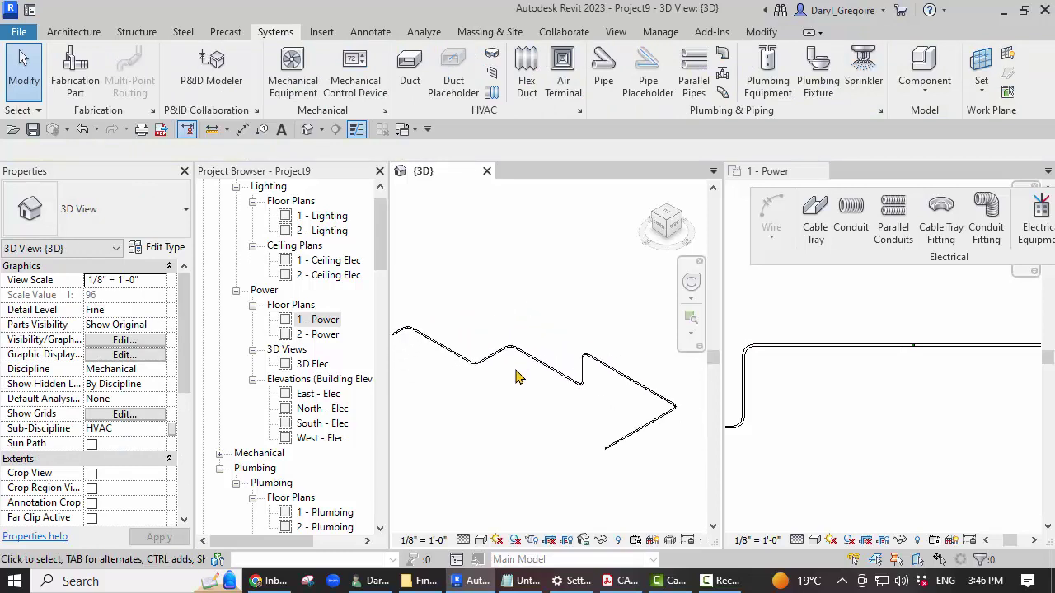
{"action": "scroll", "coordinate": [626, 412], "scroll_direction": "down", "scroll_amount": 1}
{"action": "scroll", "coordinate": [811, 432], "scroll_direction": "down", "scroll_amount": 1}
{"action": "scroll", "coordinate": [824, 435], "scroll_direction": "down", "scroll_amount": 1}
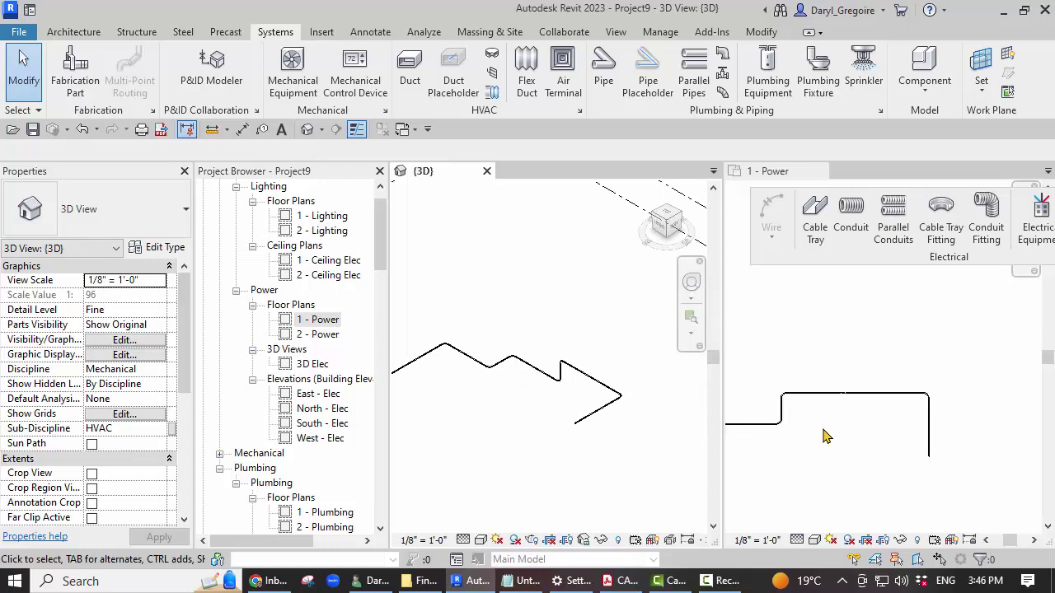
{"action": "left_click", "coordinate": [824, 435]}
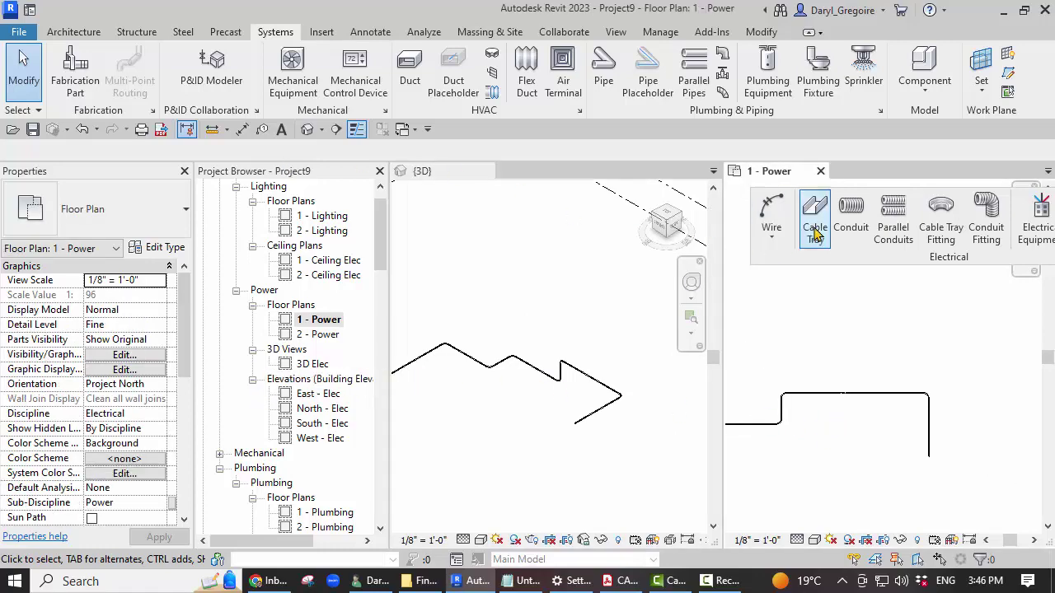
- Draw the first segment of a new Conduit with Fittings: RMC run below the existing one
{"action": "left_click", "coordinate": [851, 216]}
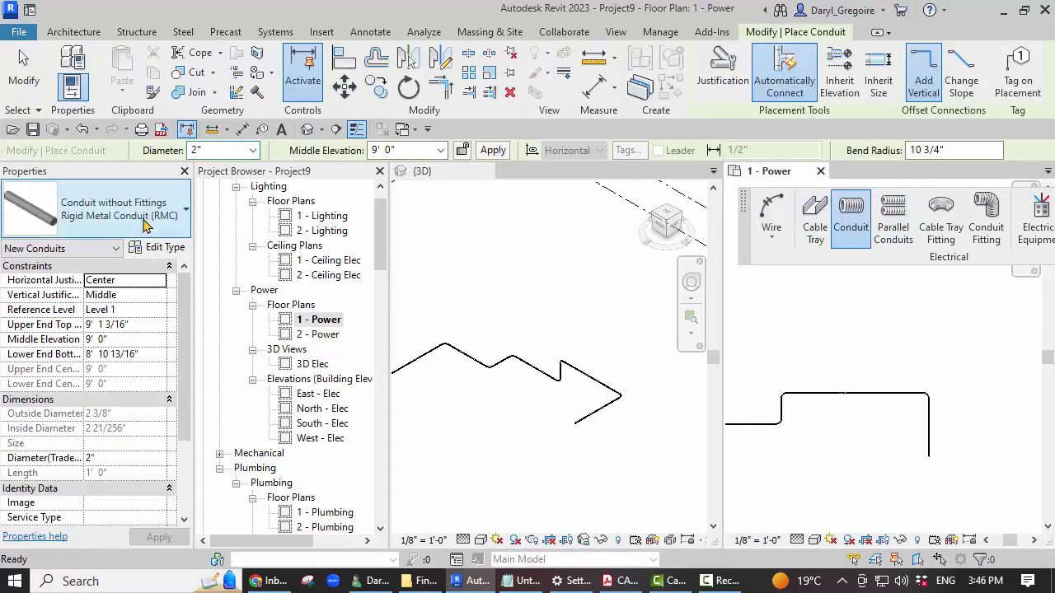
{"action": "left_click", "coordinate": [145, 215]}
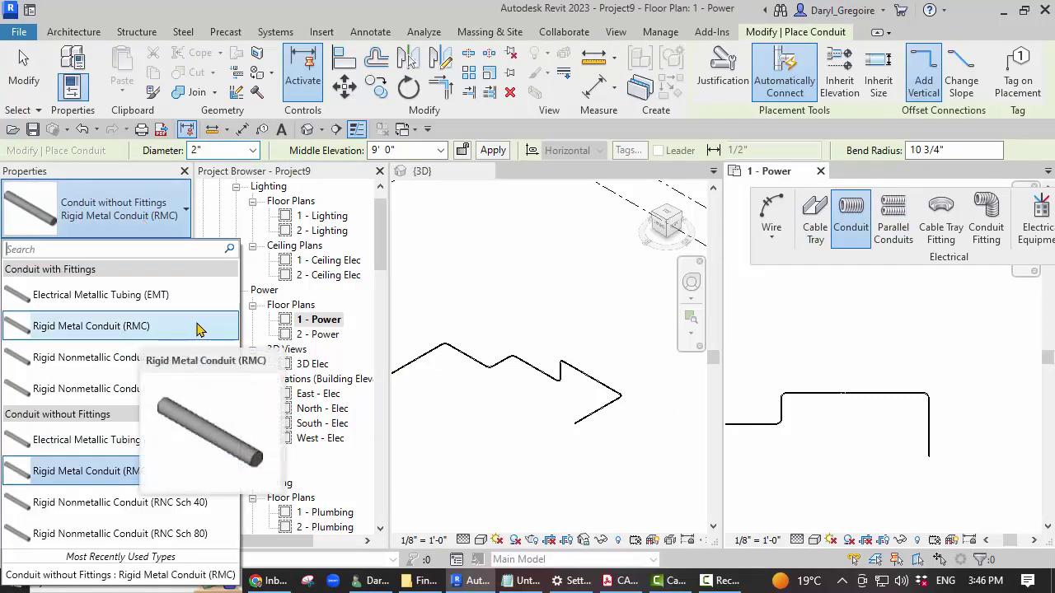
{"action": "left_click", "coordinate": [93, 329]}
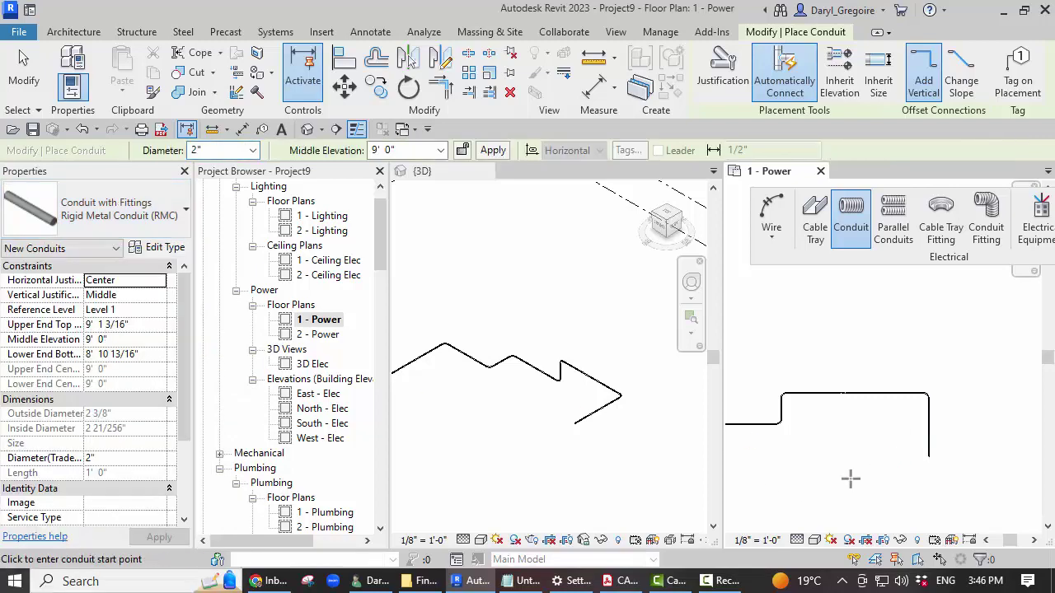
{"action": "middle_click_drag", "start_coordinate": [862, 480], "coordinate": [858, 372]}
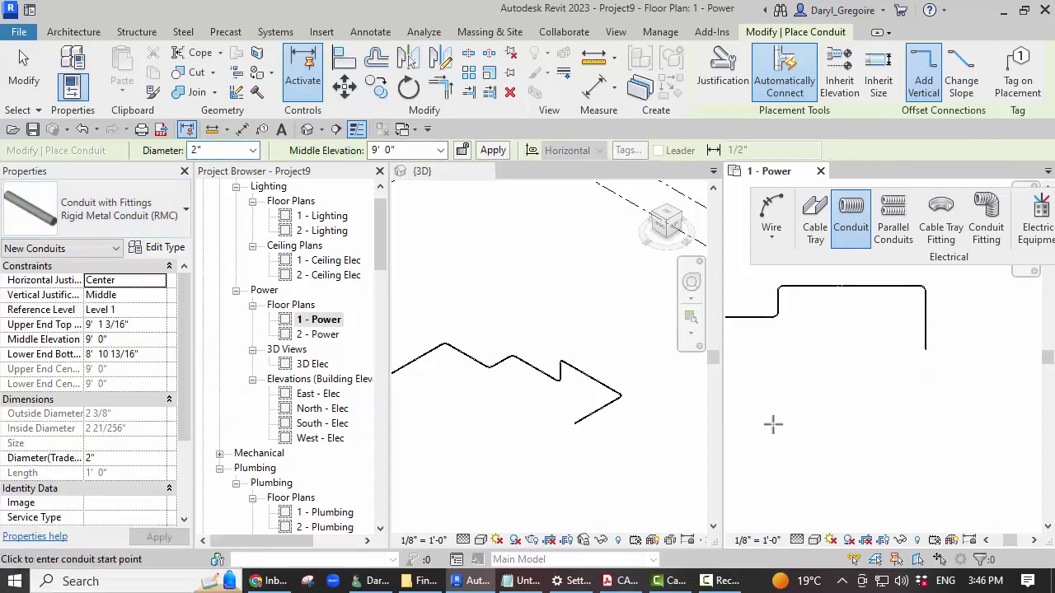
{"action": "left_click", "coordinate": [773, 424]}
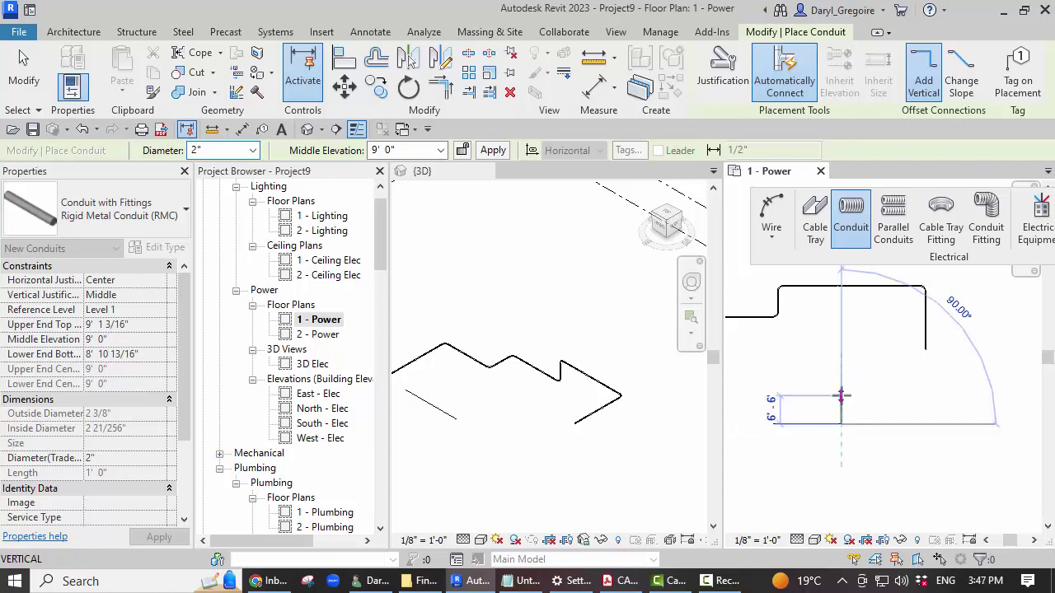
{"action": "left_click", "coordinate": [887, 397]}
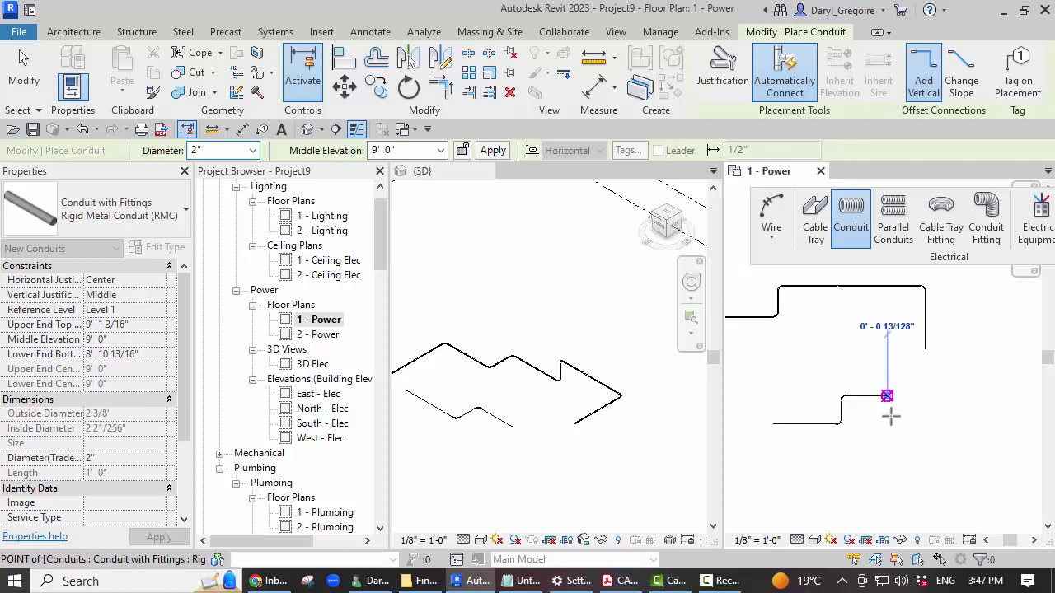
- Drop the run's middle elevation to 3' 0" and continue it downward and across
{"action": "left_click", "coordinate": [441, 150]}
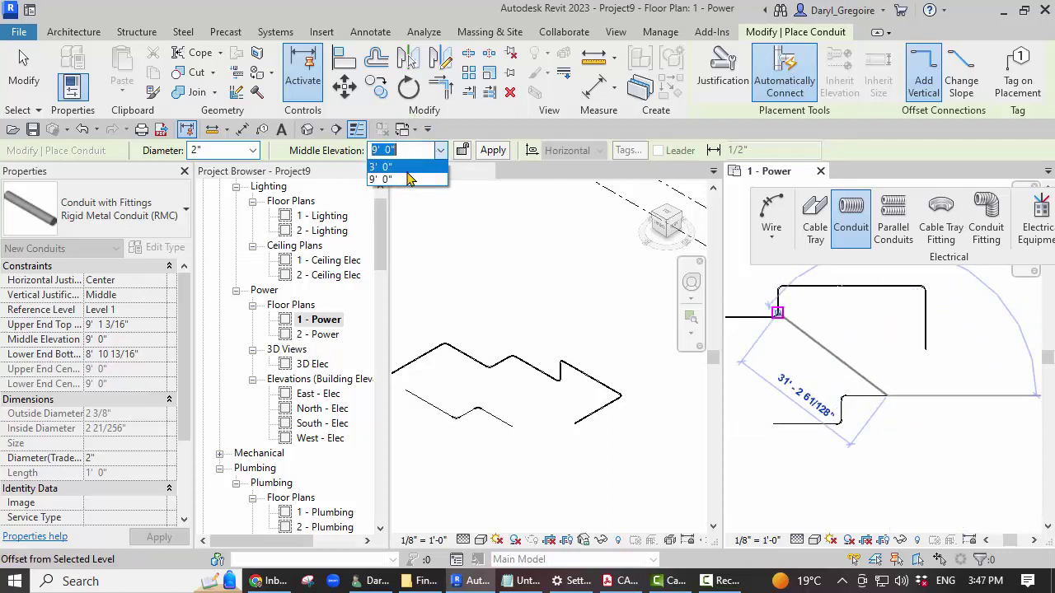
{"action": "left_click", "coordinate": [404, 169]}
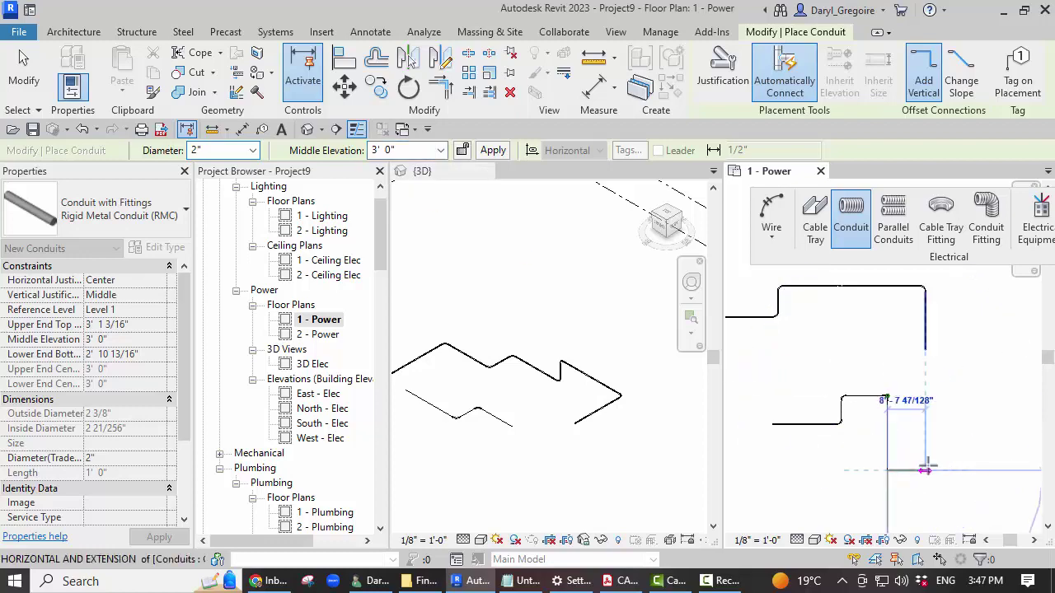
{"action": "left_click", "coordinate": [887, 470]}
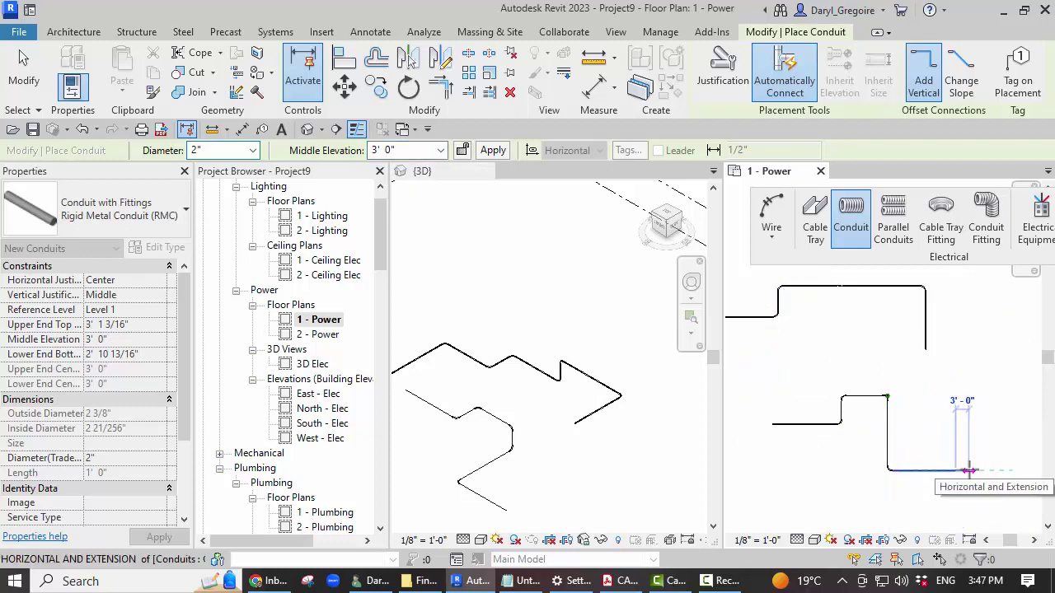
{"action": "left_click", "coordinate": [969, 470]}
{"action": "key", "text": "Escape"}
{"action": "key", "text": "Escape"}
{"action": "scroll", "coordinate": [517, 439], "scroll_direction": "up", "scroll_amount": 2}
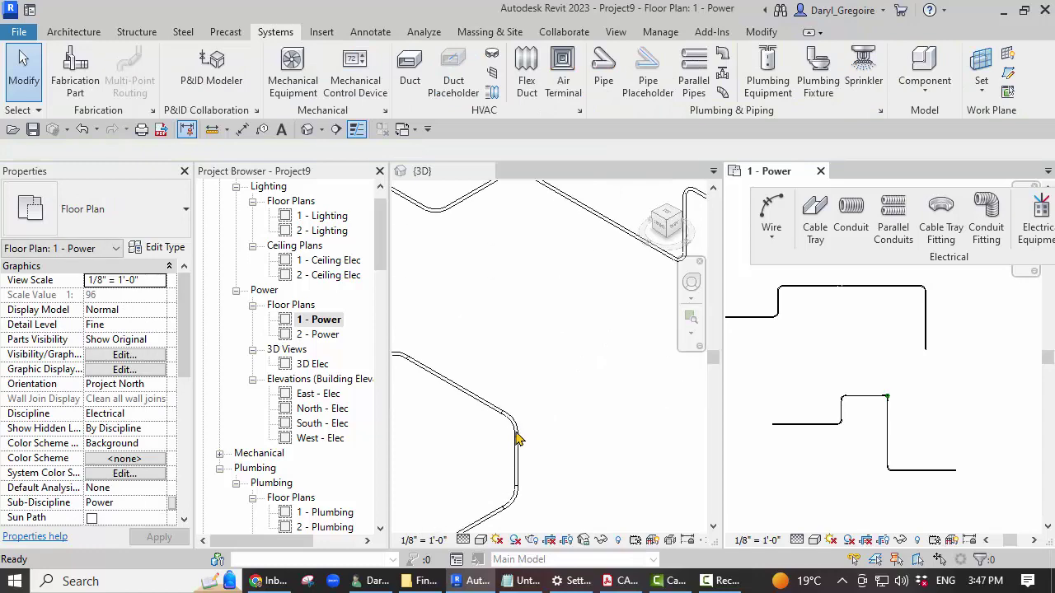
{"action": "scroll", "coordinate": [512, 441], "scroll_direction": "up", "scroll_amount": 2}
{"action": "left_click", "coordinate": [579, 423]}
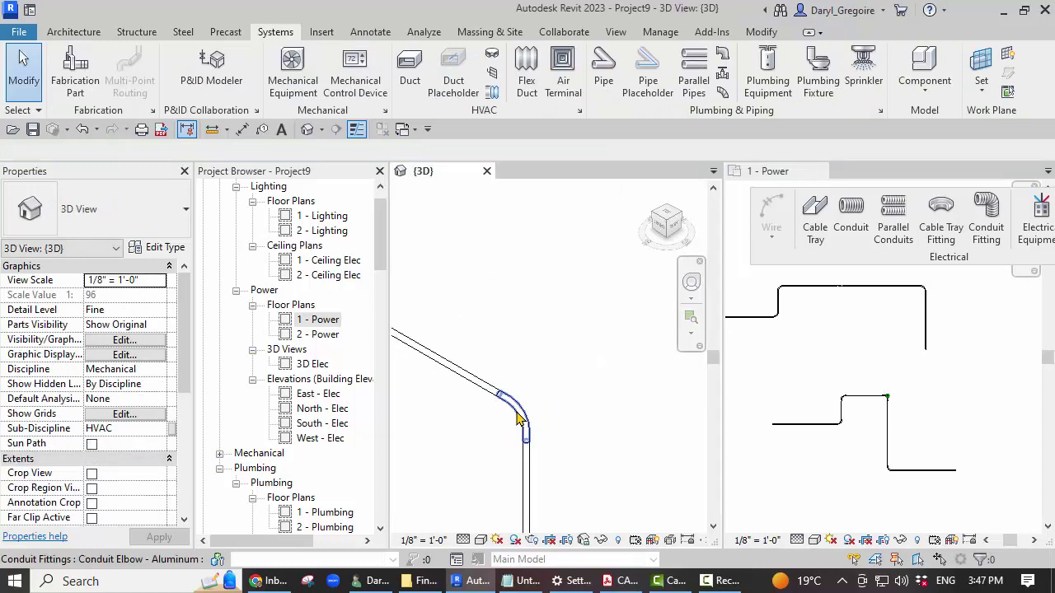
{"action": "left_click", "coordinate": [517, 421]}
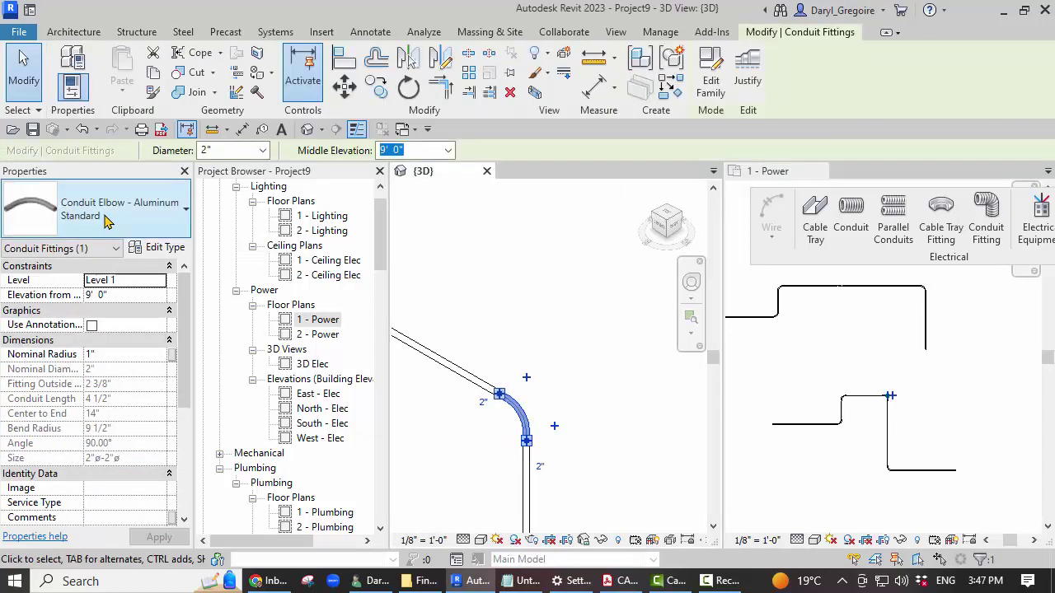
{"action": "left_click", "coordinate": [461, 264]}
{"action": "scroll", "coordinate": [585, 350], "scroll_direction": "down", "scroll_amount": 2}
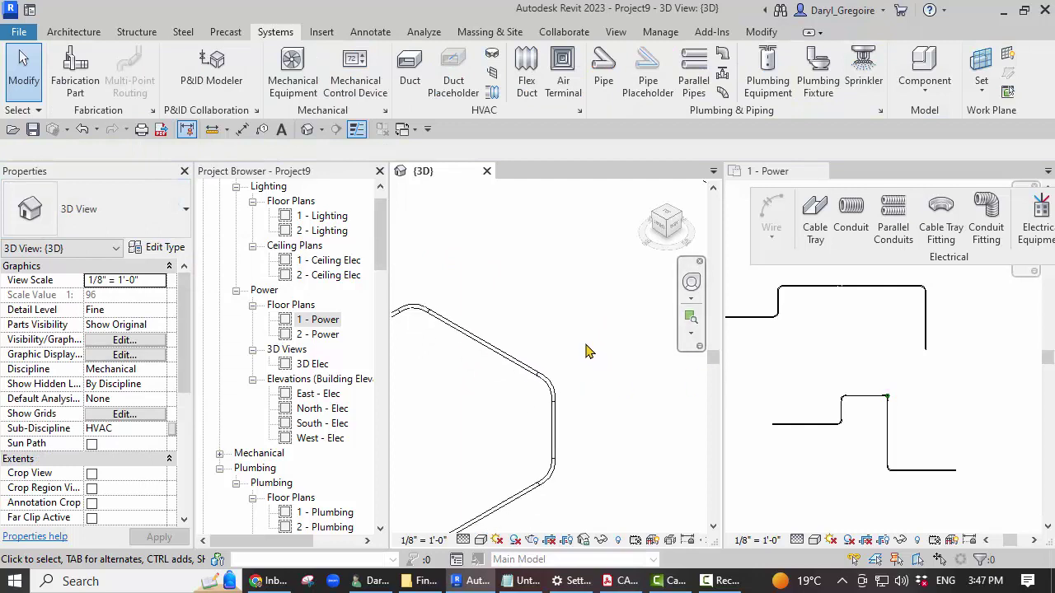
{"action": "scroll", "coordinate": [585, 350], "scroll_direction": "down", "scroll_amount": 2}
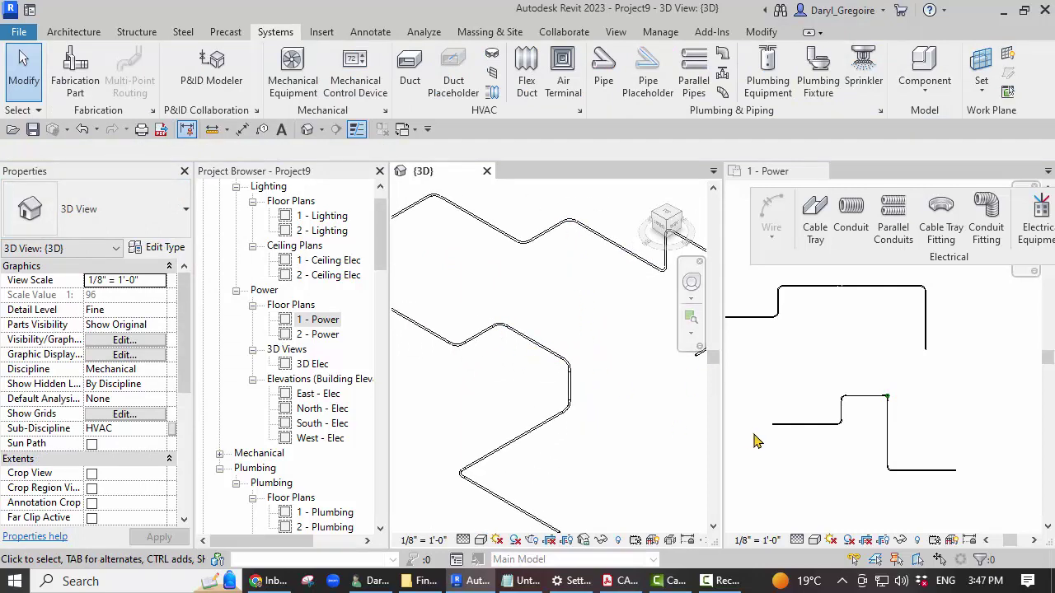
{"action": "left_click", "coordinate": [855, 450]}
{"action": "scroll", "coordinate": [845, 445], "scroll_direction": "up", "scroll_amount": 2}
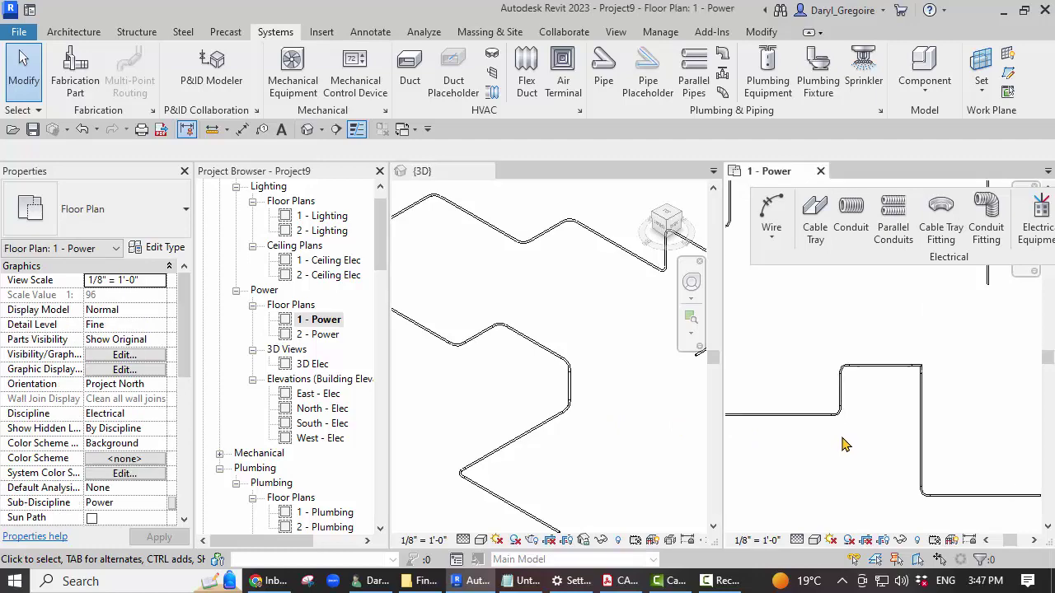
- Branch a conduit down and across from the existing run's midpoint, forming a tee
{"action": "left_click", "coordinate": [850, 216]}
{"action": "left_click", "coordinate": [776, 416]}
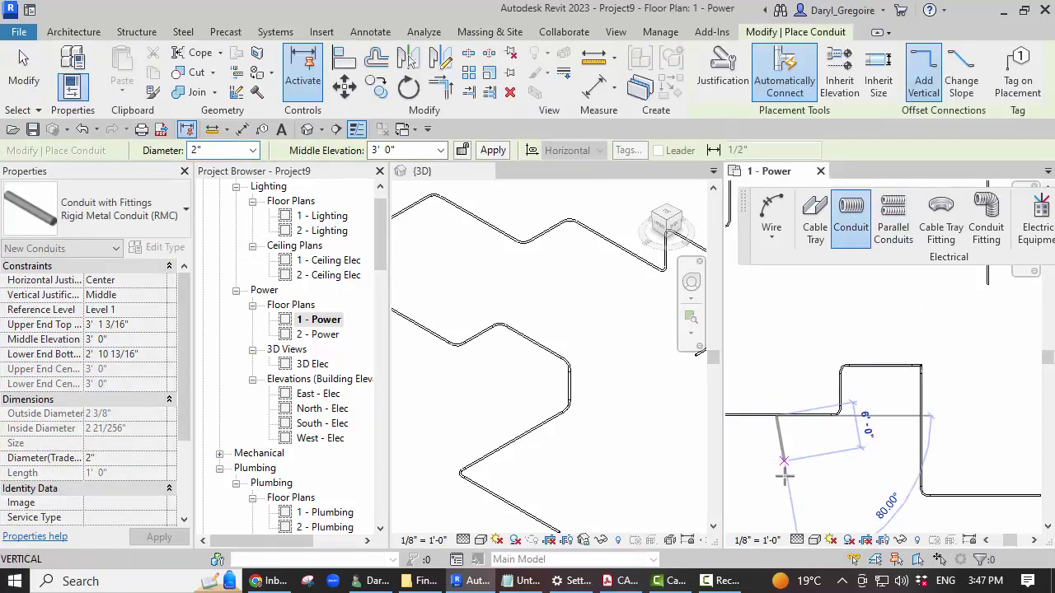
{"action": "left_click", "coordinate": [785, 492]}
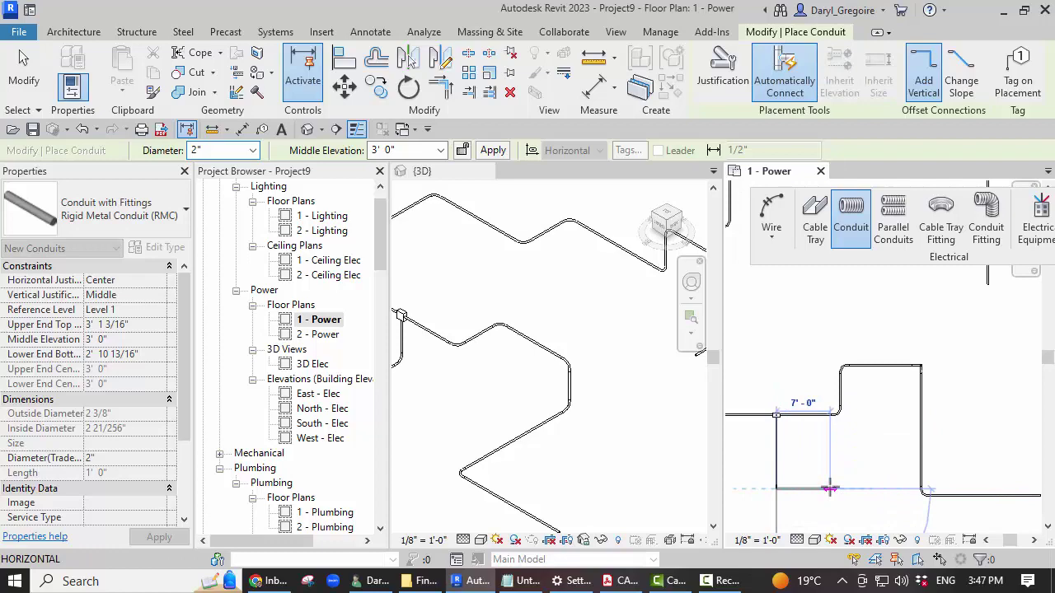
{"action": "left_click", "coordinate": [828, 488]}
{"action": "left_click", "coordinate": [527, 398]}
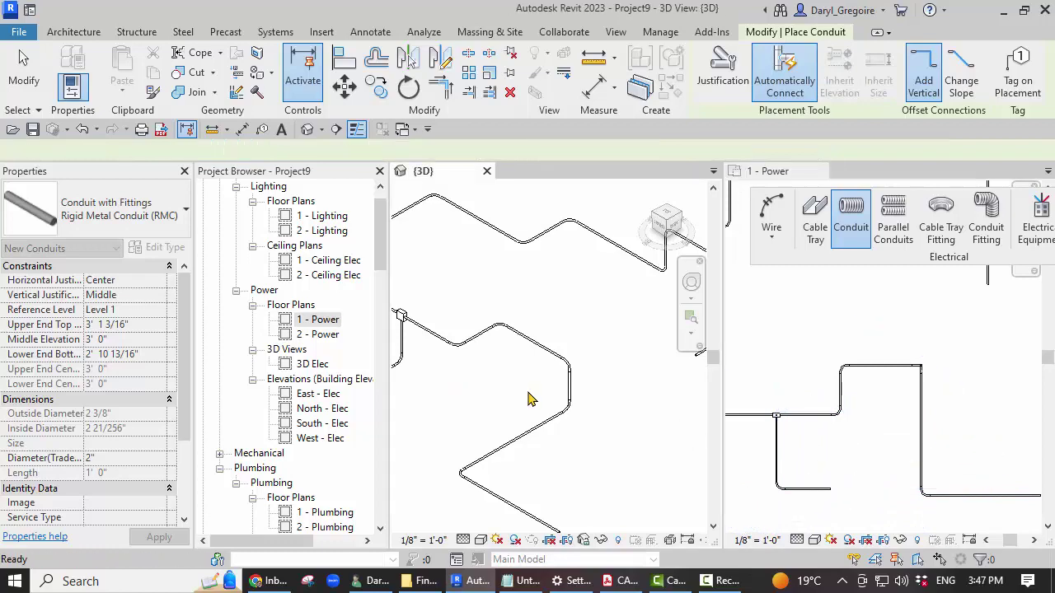
{"action": "middle_click_drag", "start_coordinate": [507, 403], "coordinate": [571, 399], "text": "shift"}
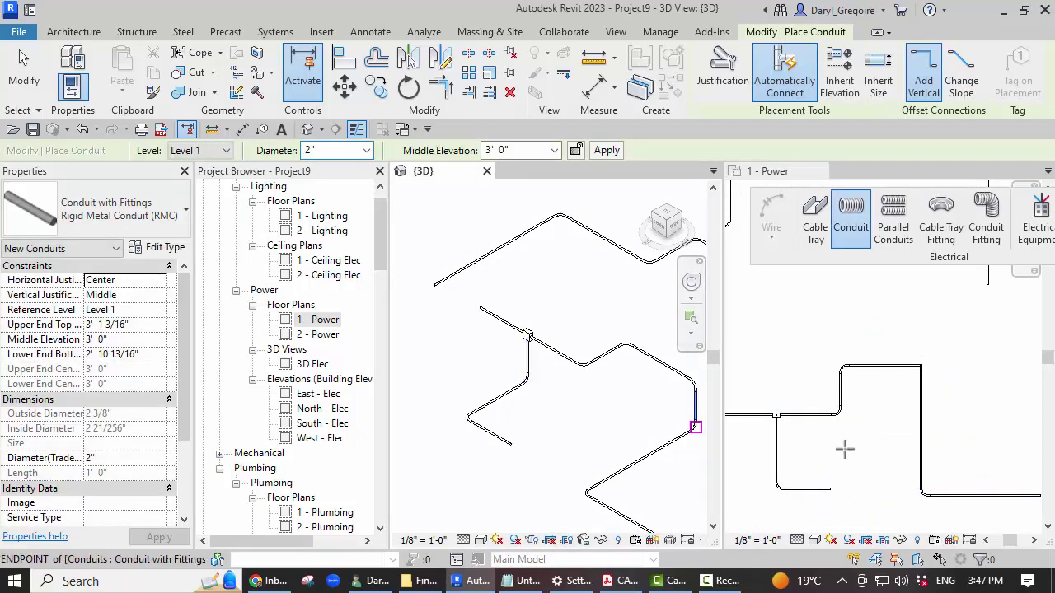
{"action": "key", "text": "Escape"}
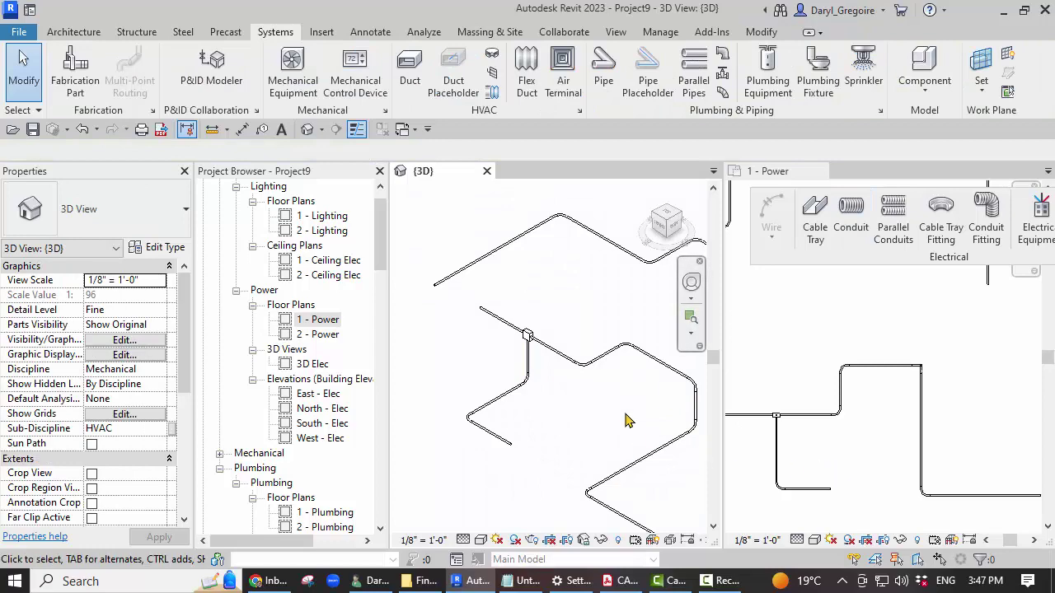
- Zoom and pan the Power plan and 3D view to show both conduit runs fully
{"action": "scroll", "coordinate": [539, 388], "scroll_direction": "up", "scroll_amount": 3}
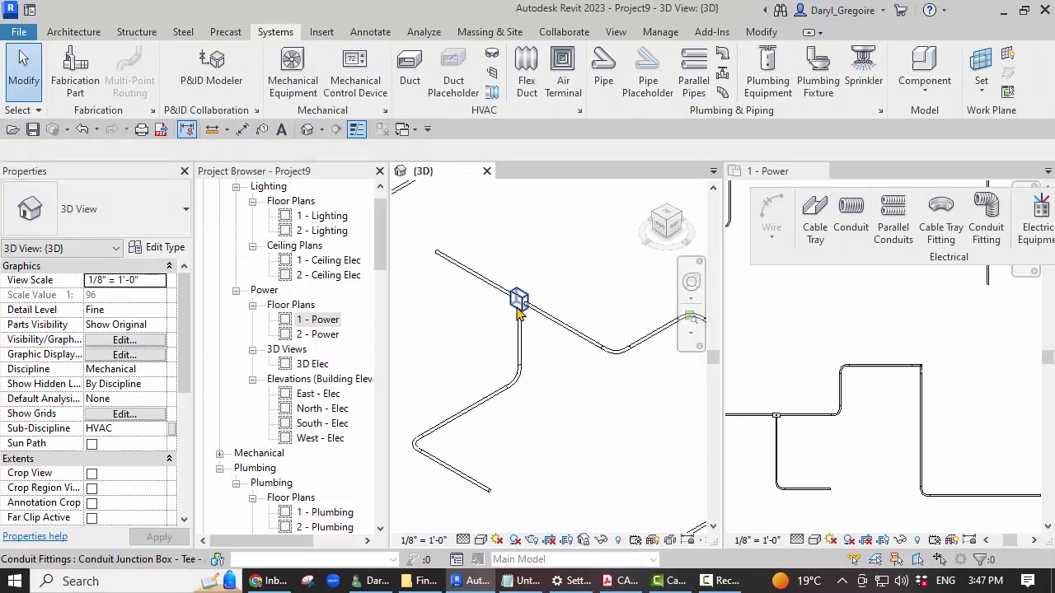
{"action": "scroll", "coordinate": [787, 433], "scroll_direction": "down", "scroll_amount": 1}
{"action": "scroll", "coordinate": [787, 432], "scroll_direction": "down", "scroll_amount": 1}
{"action": "left_click", "coordinate": [789, 441]}
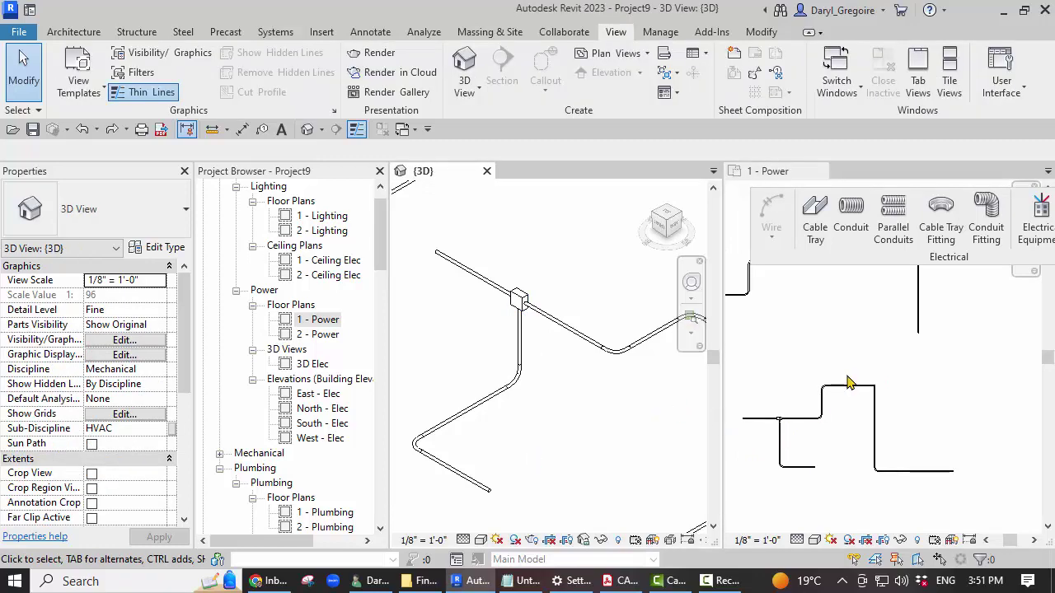
{"action": "scroll", "coordinate": [849, 377], "scroll_direction": "down", "scroll_amount": 1}
{"action": "scroll", "coordinate": [895, 383], "scroll_direction": "down", "scroll_amount": 1}
{"action": "left_click", "coordinate": [898, 396]}
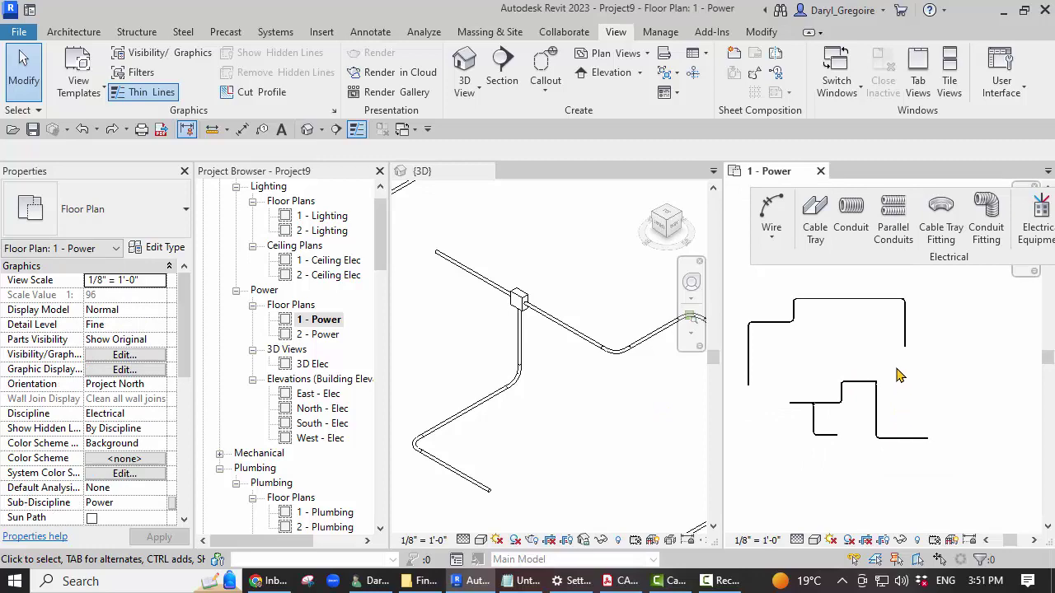
{"action": "scroll", "coordinate": [915, 404], "scroll_direction": "up", "scroll_amount": 1}
{"action": "scroll", "coordinate": [562, 412], "scroll_direction": "down", "scroll_amount": 1}
{"action": "scroll", "coordinate": [561, 404], "scroll_direction": "down", "scroll_amount": 1}
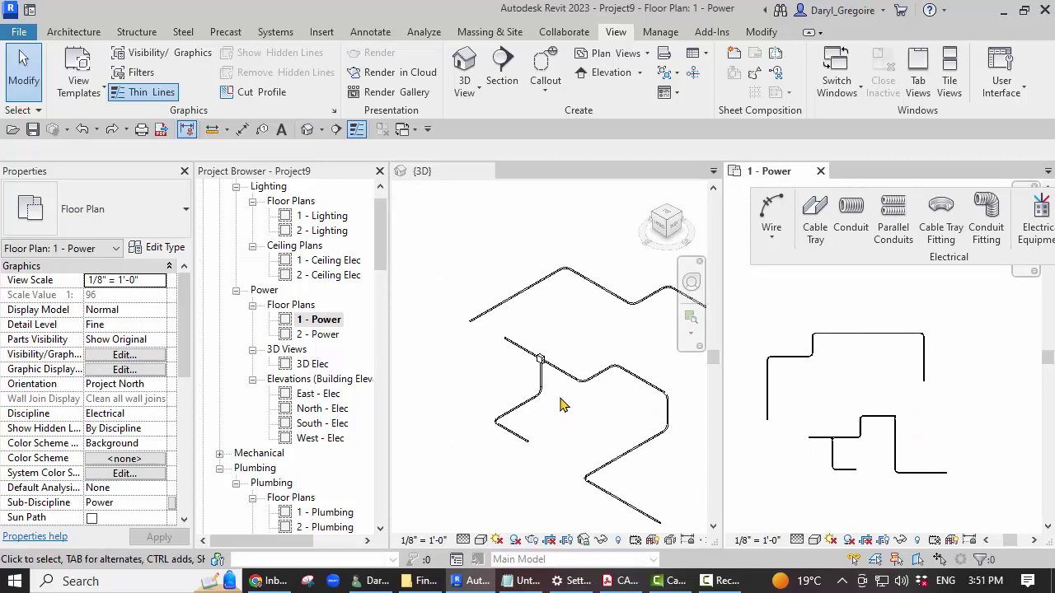
{"action": "middle_click_drag", "start_coordinate": [492, 396], "coordinate": [519, 388]}
{"action": "scroll", "coordinate": [582, 357], "scroll_direction": "down", "scroll_amount": 1}
{"action": "scroll", "coordinate": [582, 344], "scroll_direction": "down", "scroll_amount": 1}
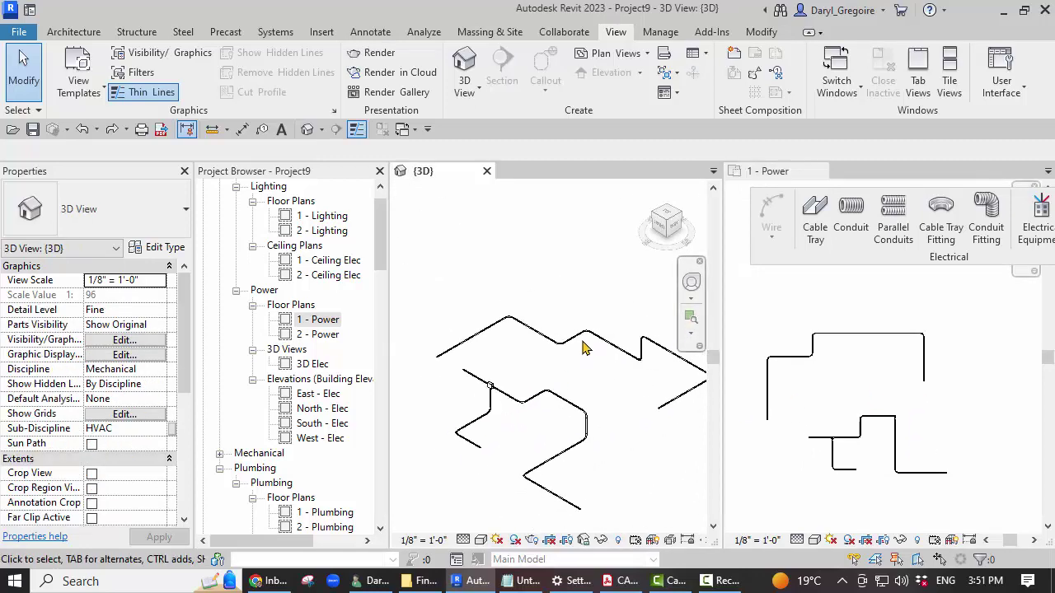
- Select the whole upper conduit network and set its Service Type to Power
{"action": "key", "text": "Tab"}
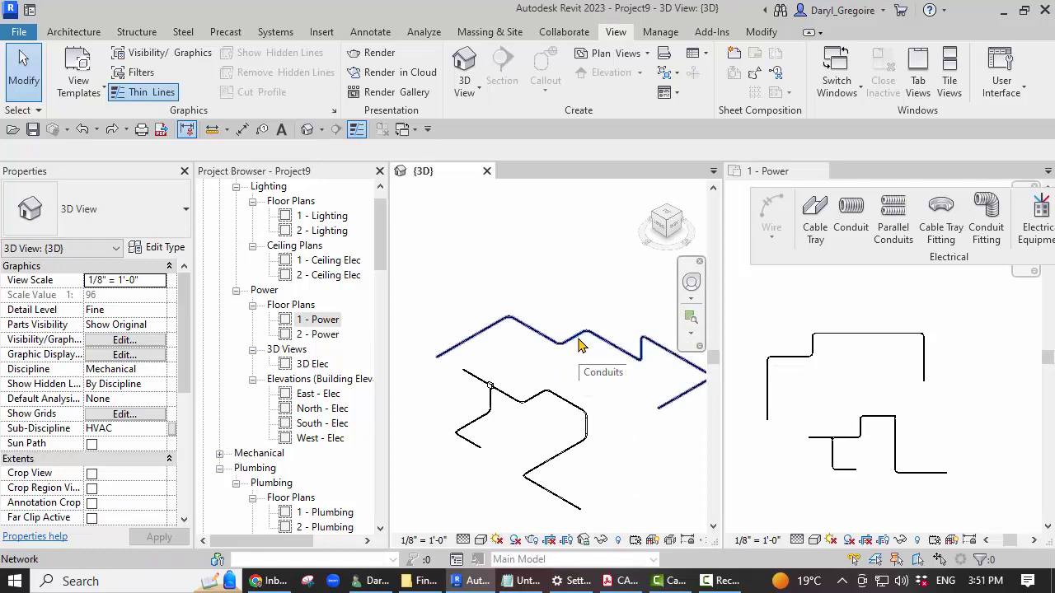
{"action": "left_click", "coordinate": [579, 345]}
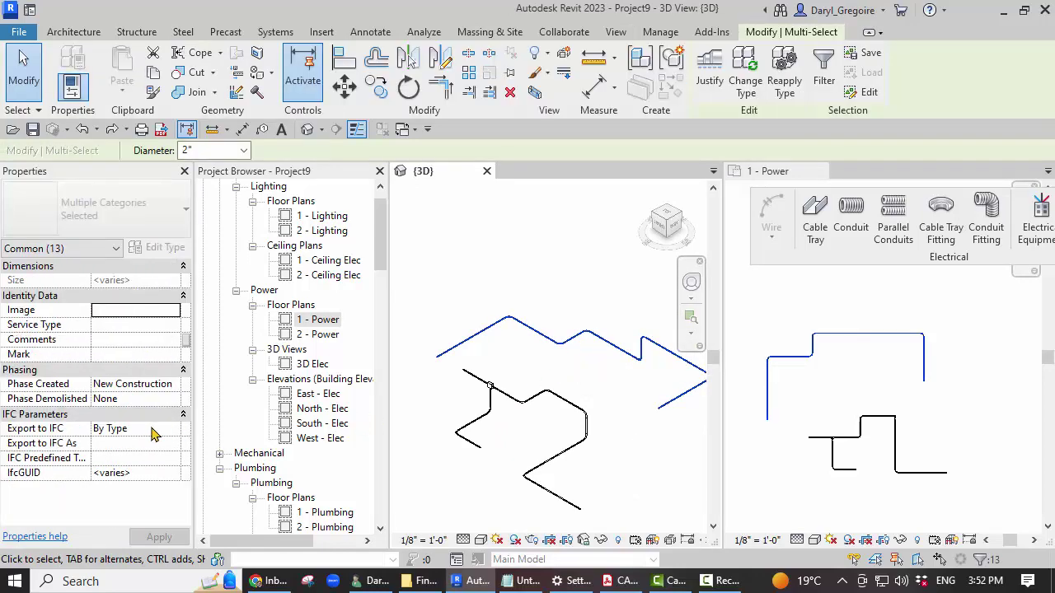
{"action": "left_click", "coordinate": [168, 327]}
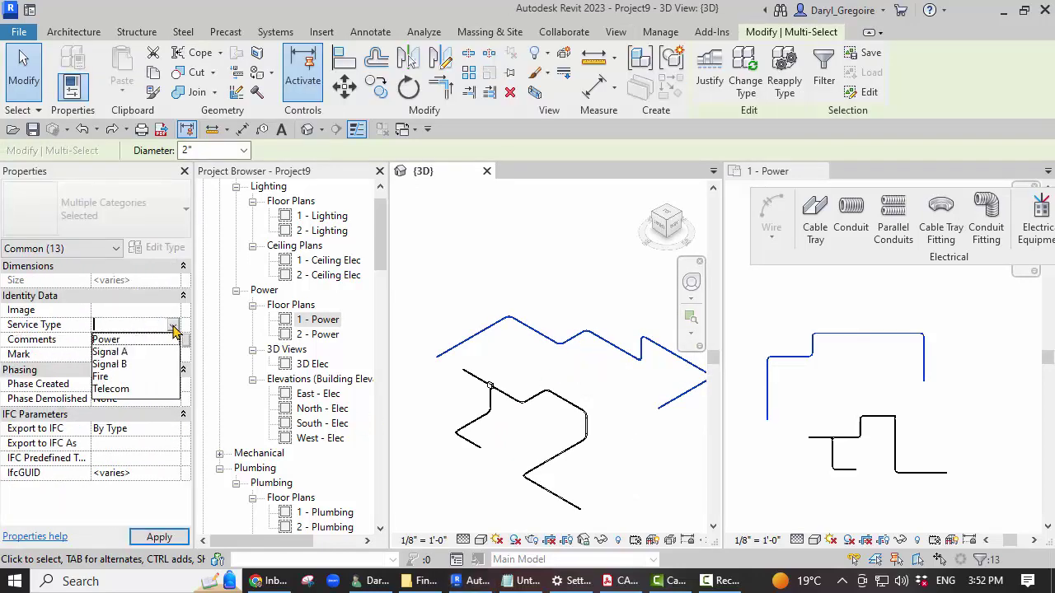
{"action": "left_click", "coordinate": [132, 341]}
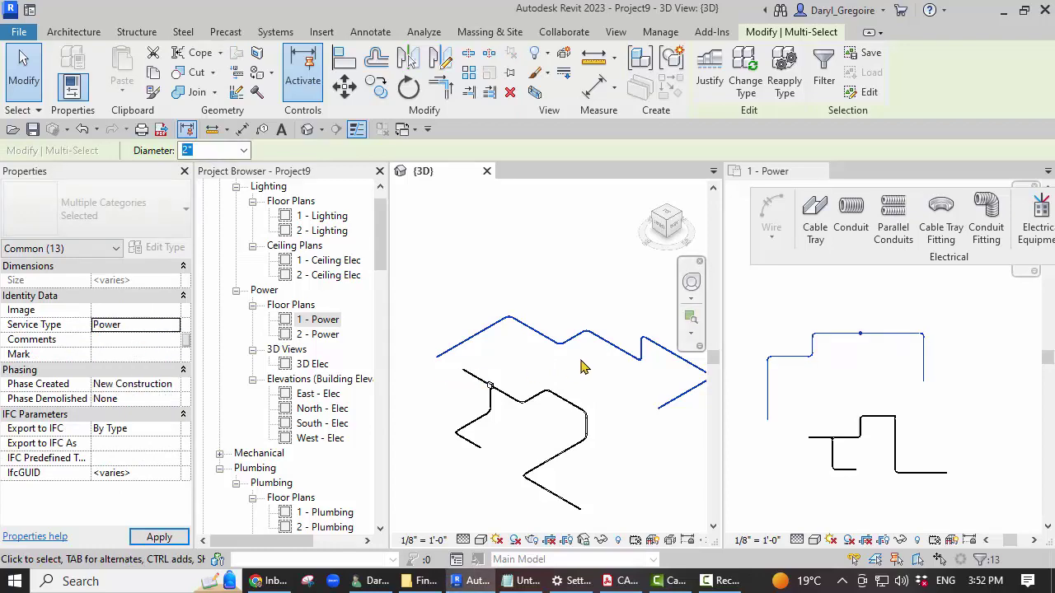
{"action": "left_click", "coordinate": [598, 380]}
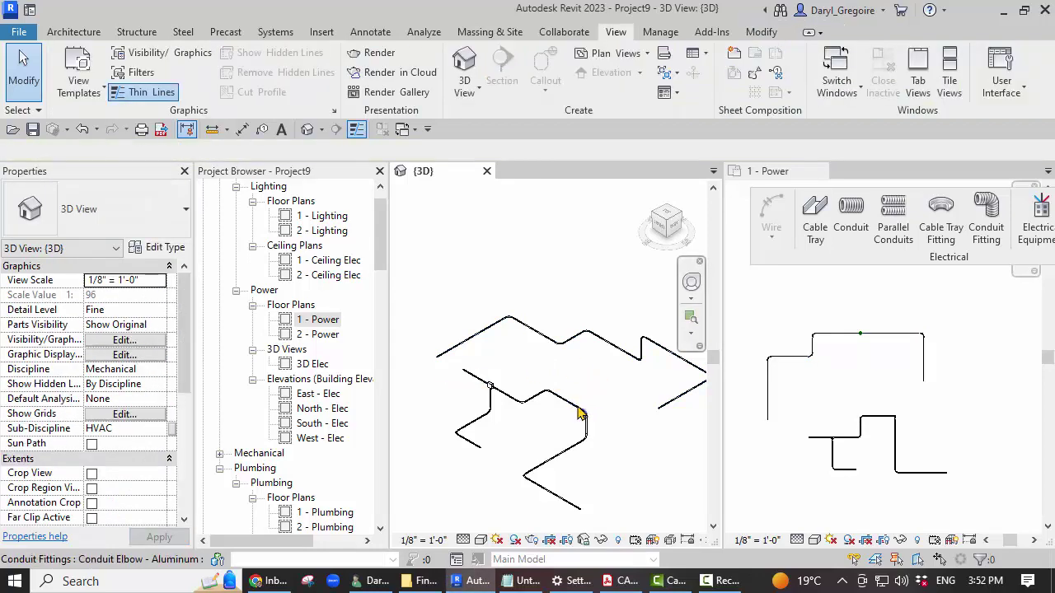
- Select the lower conduit network and enter High Voltage as its Service Type
{"action": "key", "text": "Tab"}
{"action": "key", "text": "Tab"}
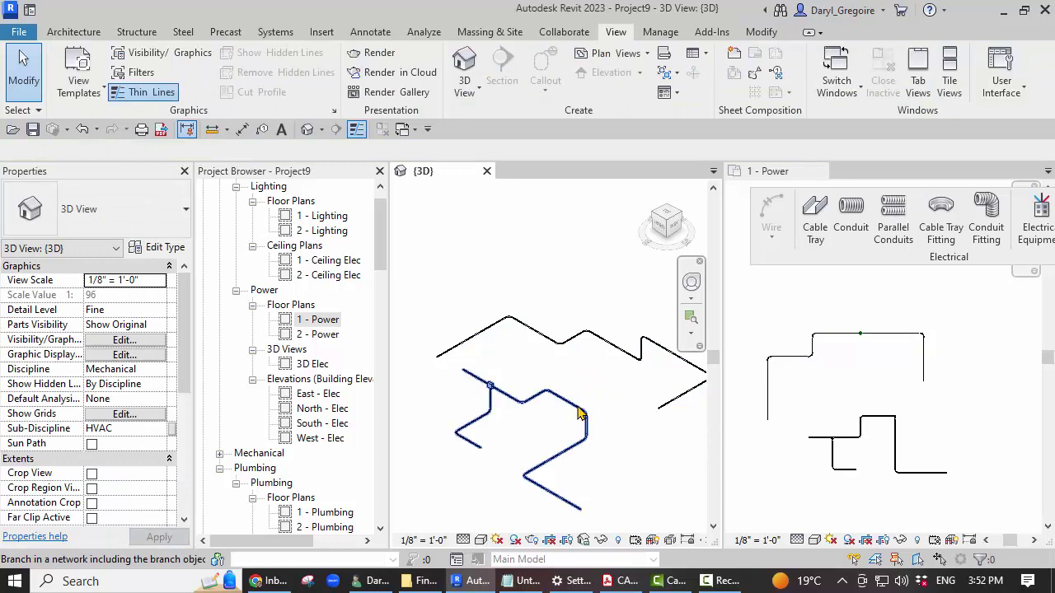
{"action": "left_click", "coordinate": [581, 414]}
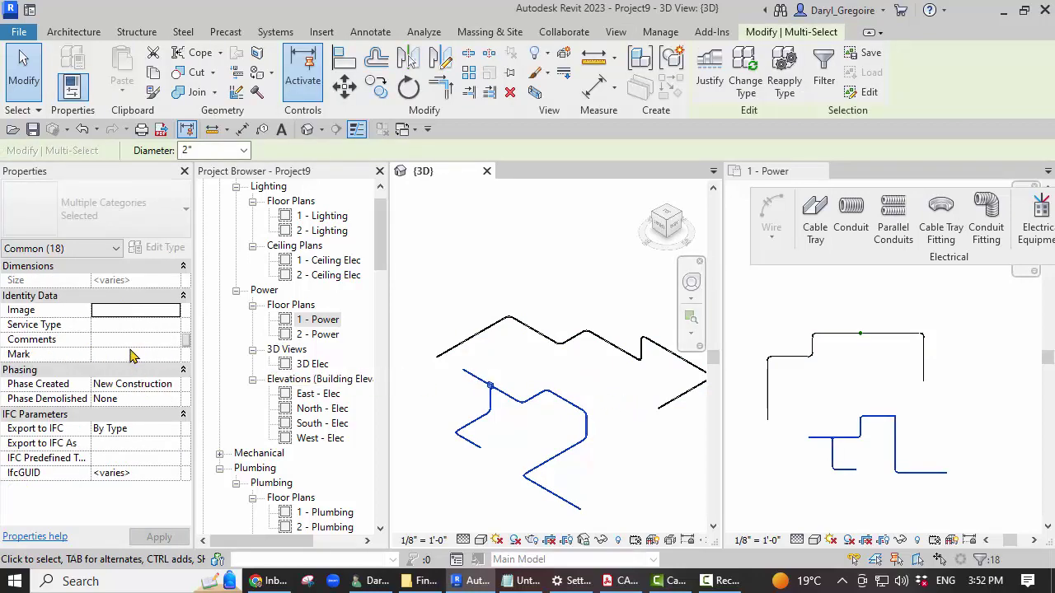
{"action": "left_click", "coordinate": [136, 328]}
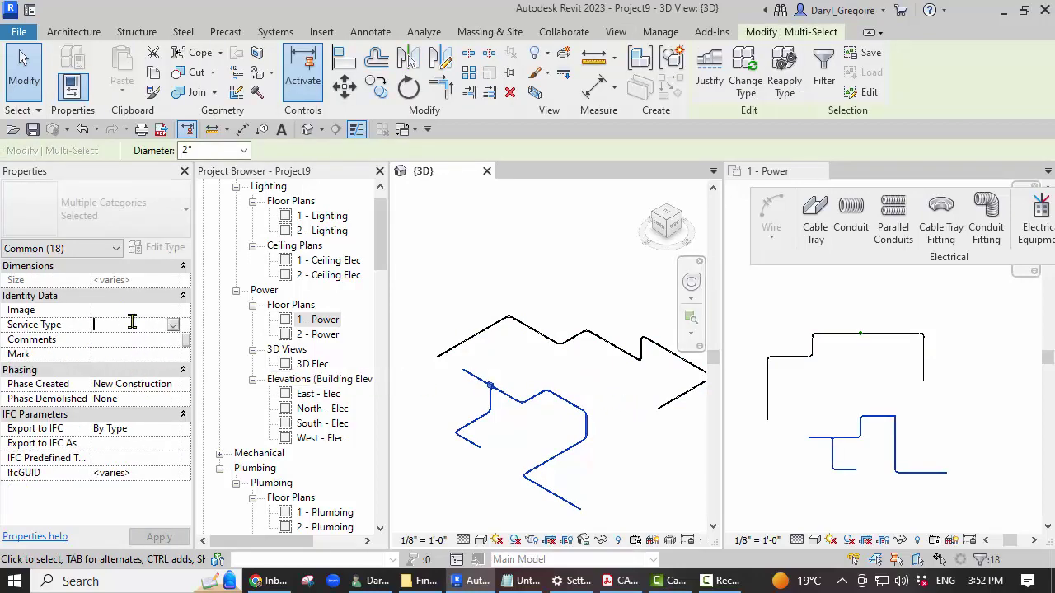
{"action": "type", "text": "h"}
{"action": "key", "text": "Caps_Lock"}
{"action": "type", "text": "H"}
{"action": "key", "text": "Caps_Lock"}
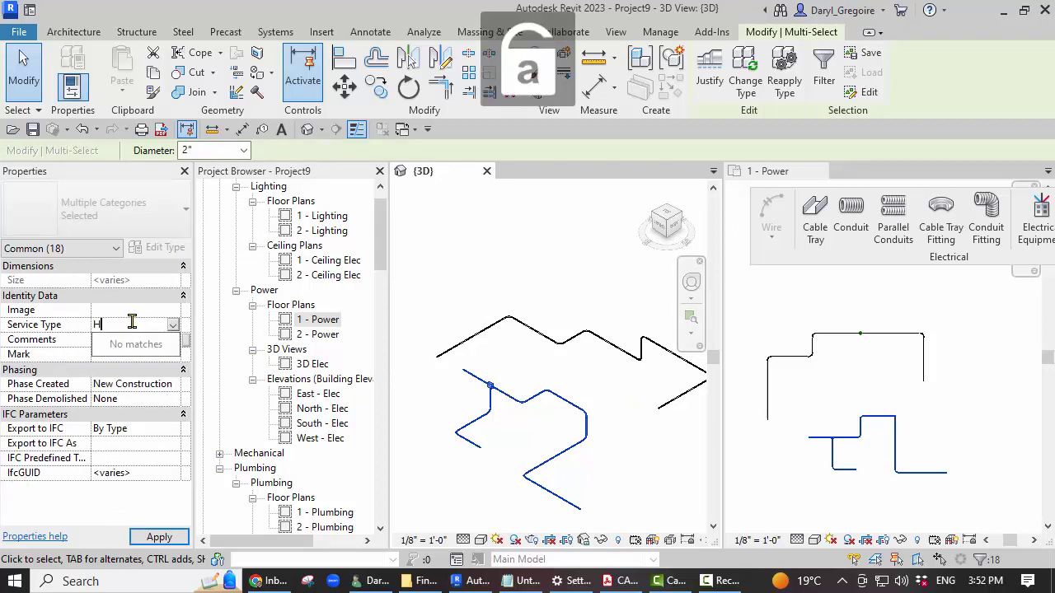
{"action": "key", "text": "Caps_Lock"}
{"action": "type", "text": "V"}
{"action": "key", "text": "Caps_Lock"}
{"action": "type", "text": "o"}
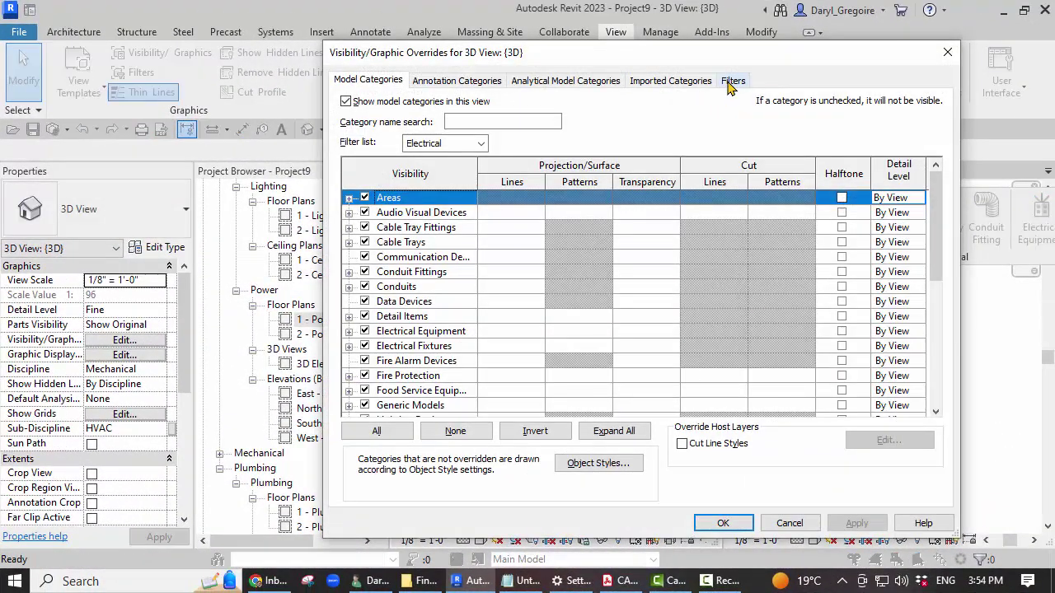
- Add the Electrical High Voltage and Electrical Power filters to the 3D view
{"action": "left_click", "coordinate": [732, 80]}
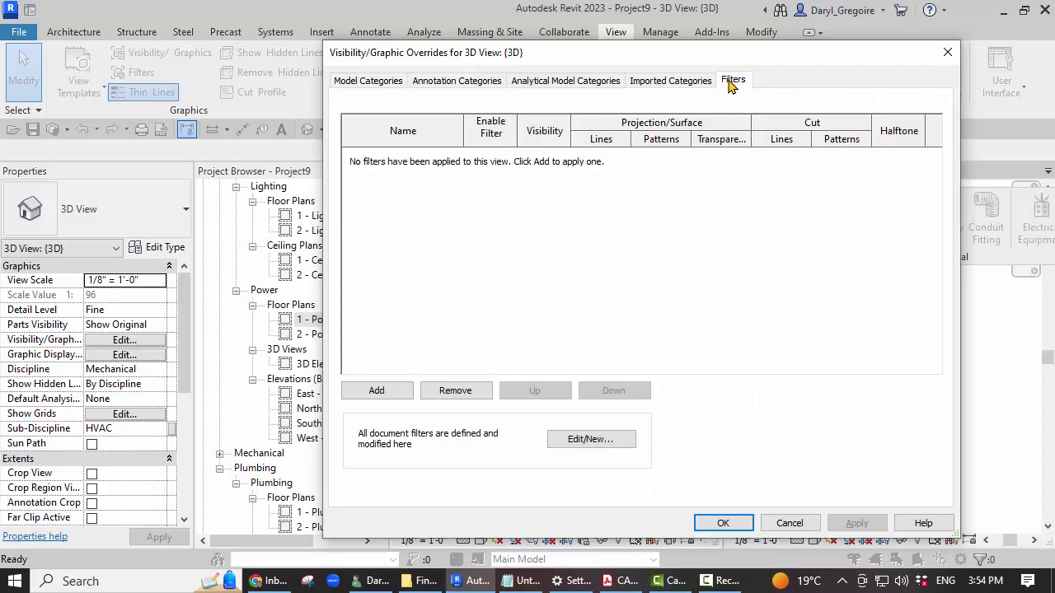
{"action": "left_click", "coordinate": [377, 391]}
{"action": "left_click", "coordinate": [611, 290]}
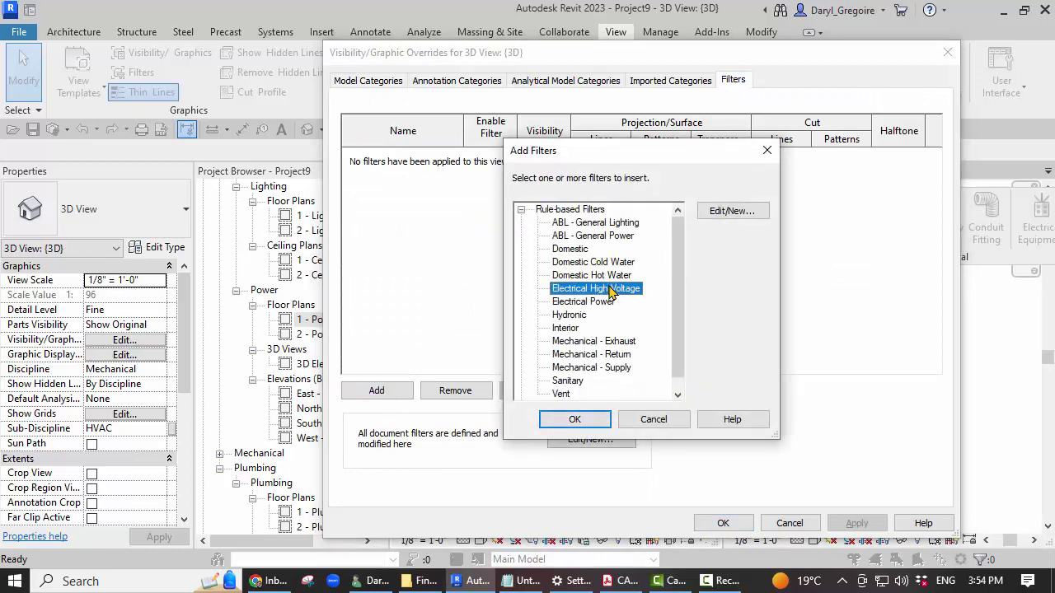
{"action": "left_click", "coordinate": [608, 302], "text": "ctrl"}
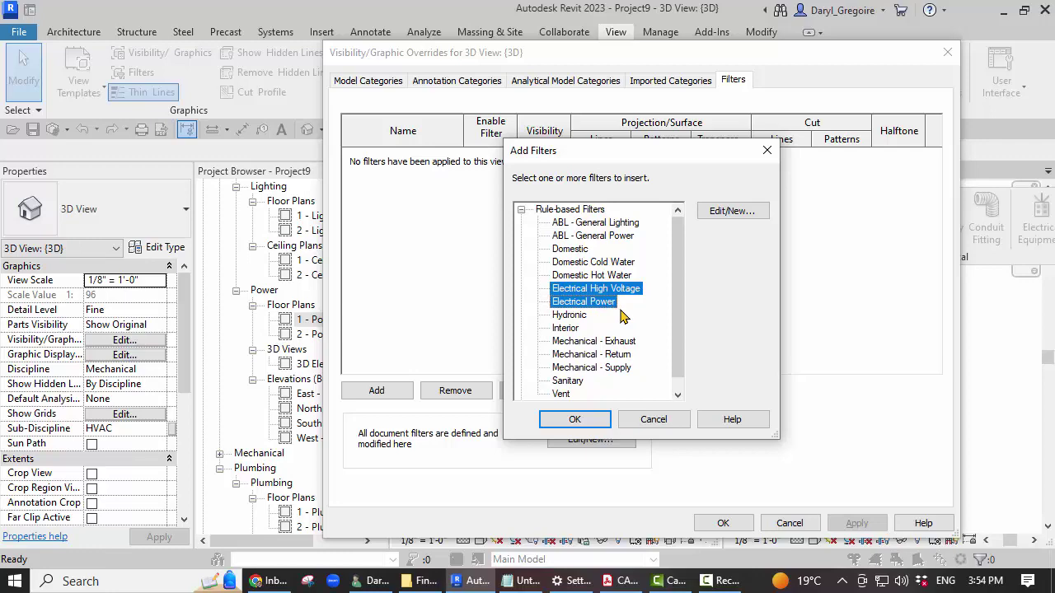
{"action": "left_click", "coordinate": [582, 420]}
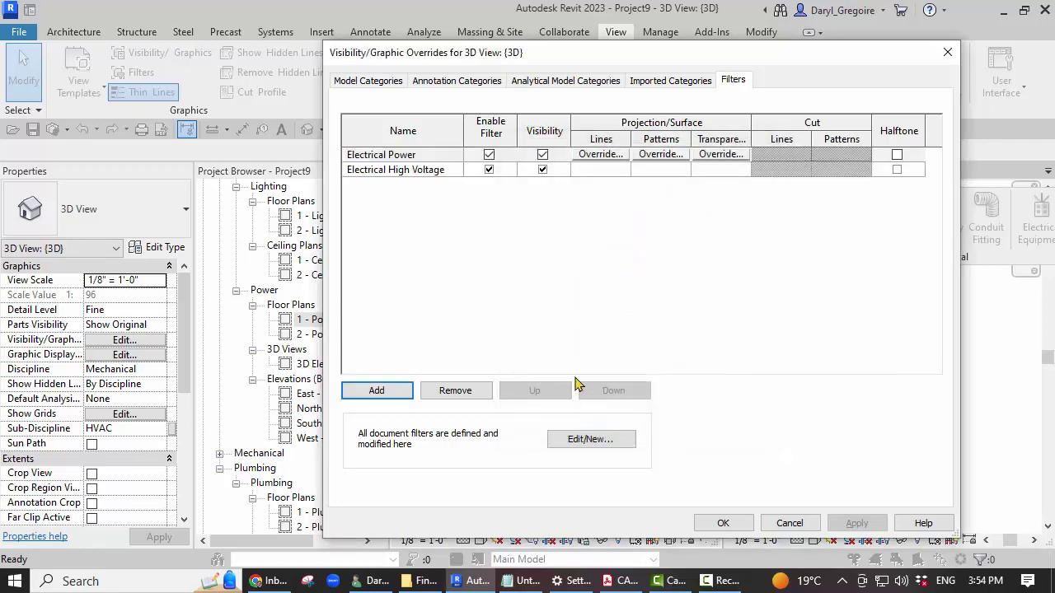
- Give the Electrical Power filter a red line colour override
{"action": "left_click", "coordinate": [601, 155]}
{"action": "left_click", "coordinate": [642, 266]}
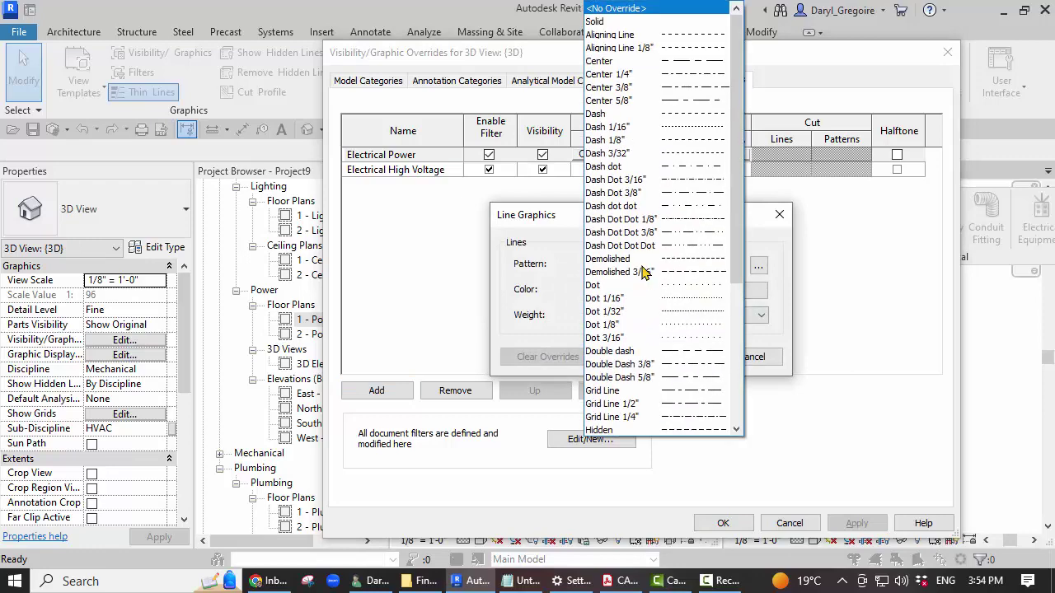
{"action": "key", "text": "Escape"}
{"action": "left_click", "coordinate": [642, 292]}
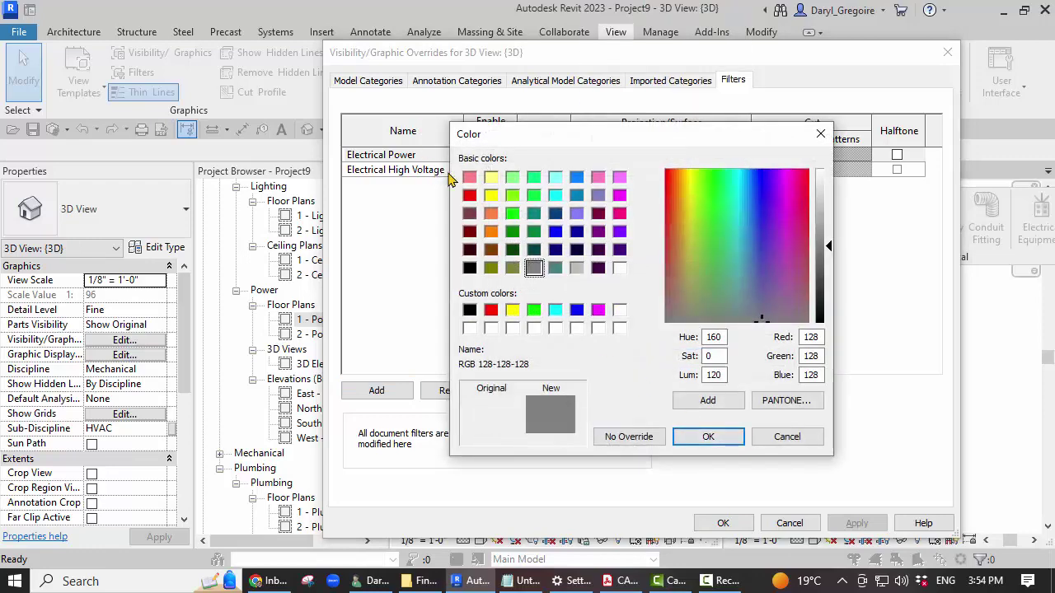
{"action": "left_click", "coordinate": [470, 197]}
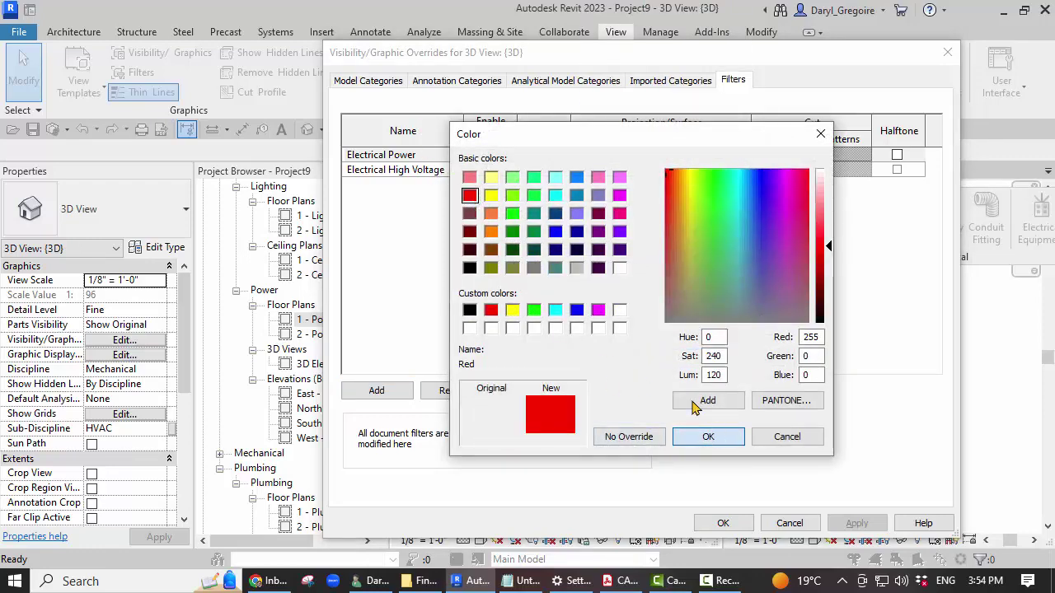
{"action": "left_click", "coordinate": [708, 437]}
{"action": "left_click", "coordinate": [681, 356]}
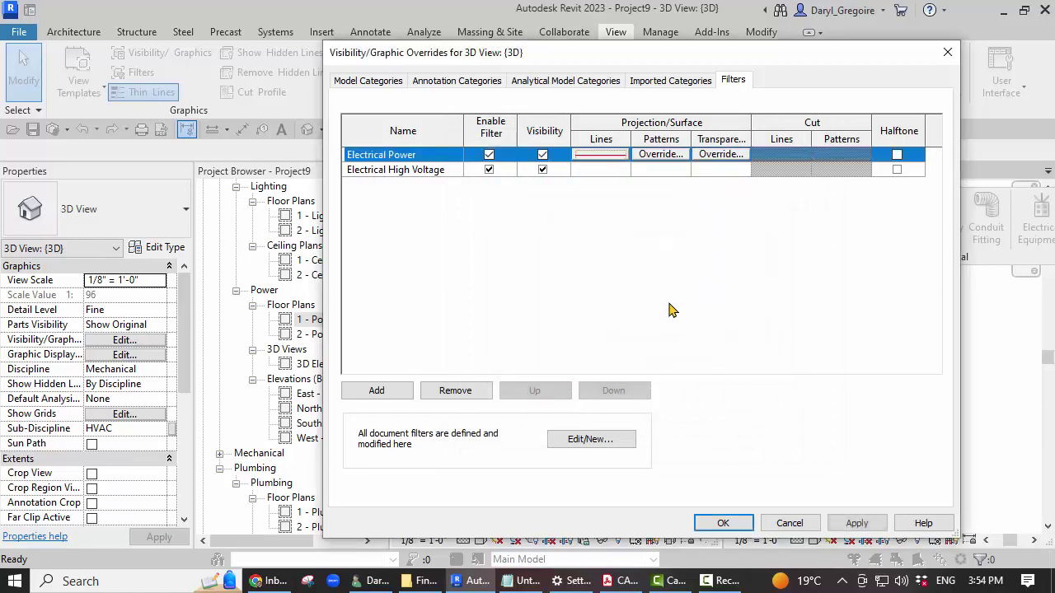
- Give the Electrical High Voltage filter a blue line colour override and apply the overrides
{"action": "left_click", "coordinate": [601, 170]}
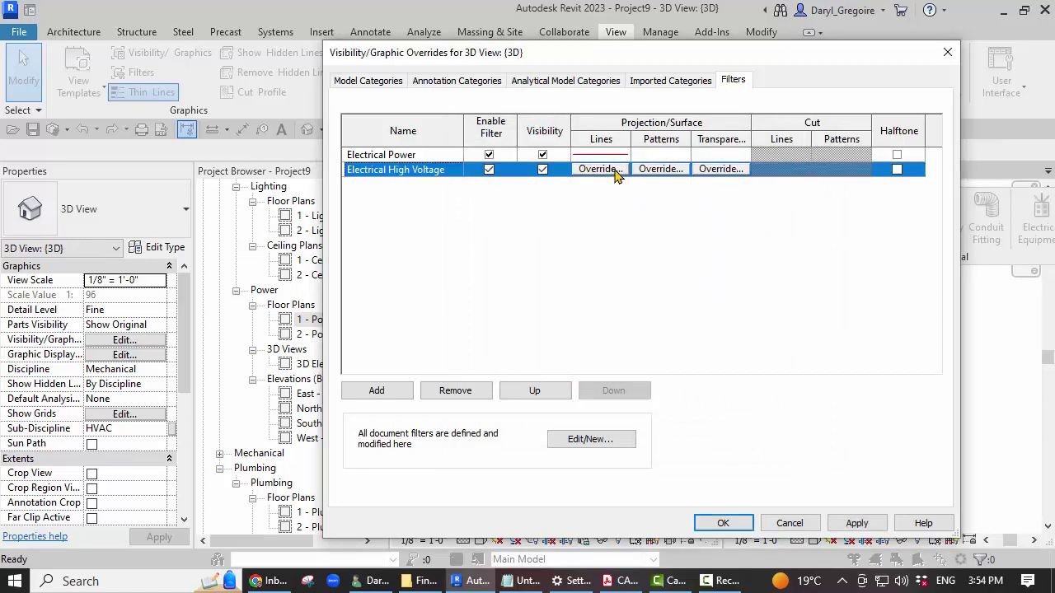
{"action": "left_click", "coordinate": [601, 169]}
{"action": "left_click", "coordinate": [639, 293]}
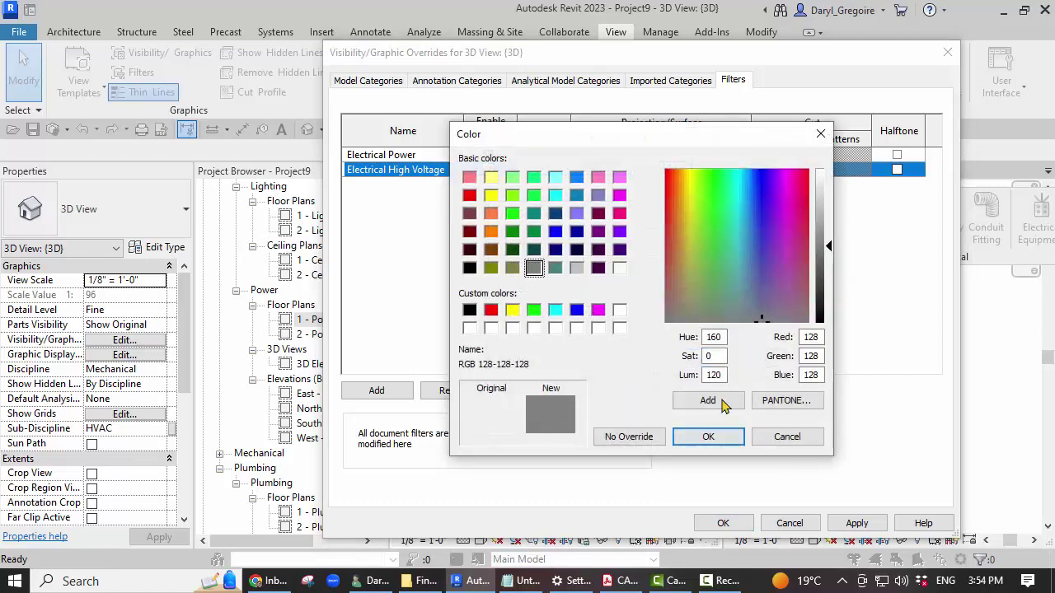
{"action": "left_click", "coordinate": [576, 311]}
{"action": "left_click", "coordinate": [708, 439]}
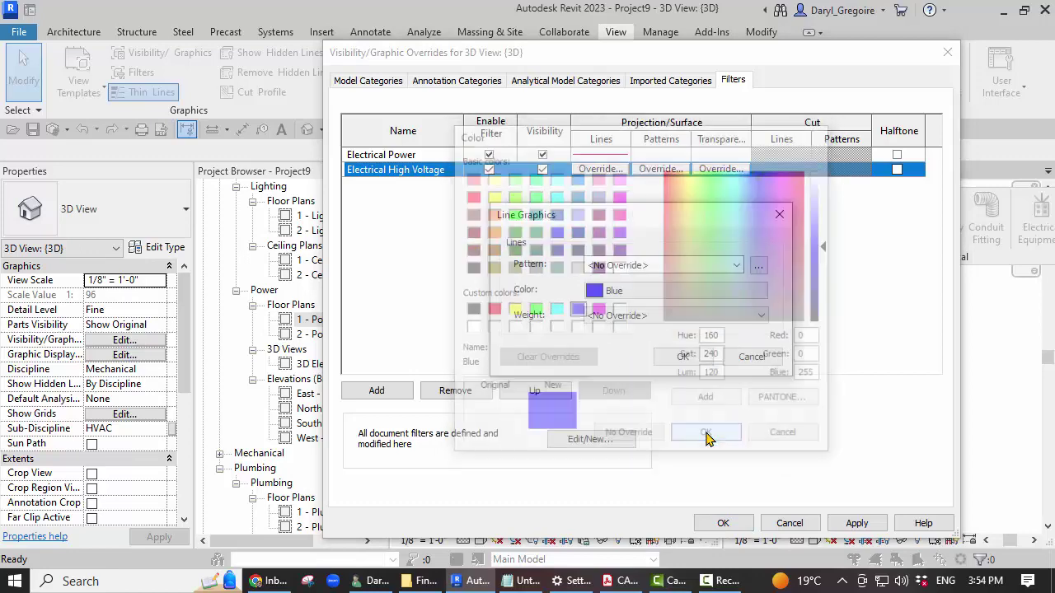
{"action": "left_click", "coordinate": [681, 356]}
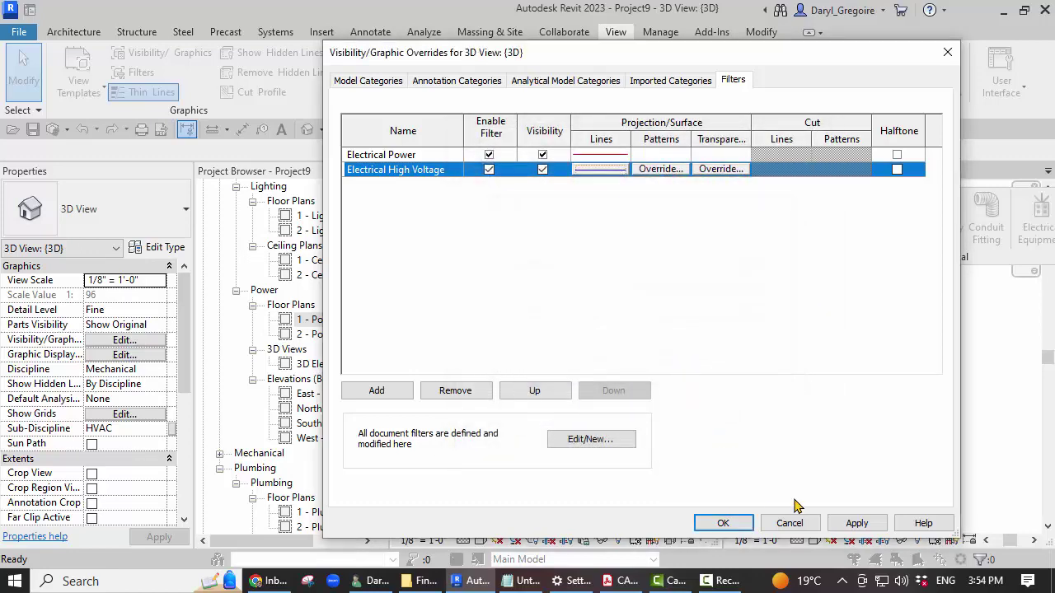
{"action": "left_click", "coordinate": [857, 524]}
{"action": "left_click", "coordinate": [723, 523]}
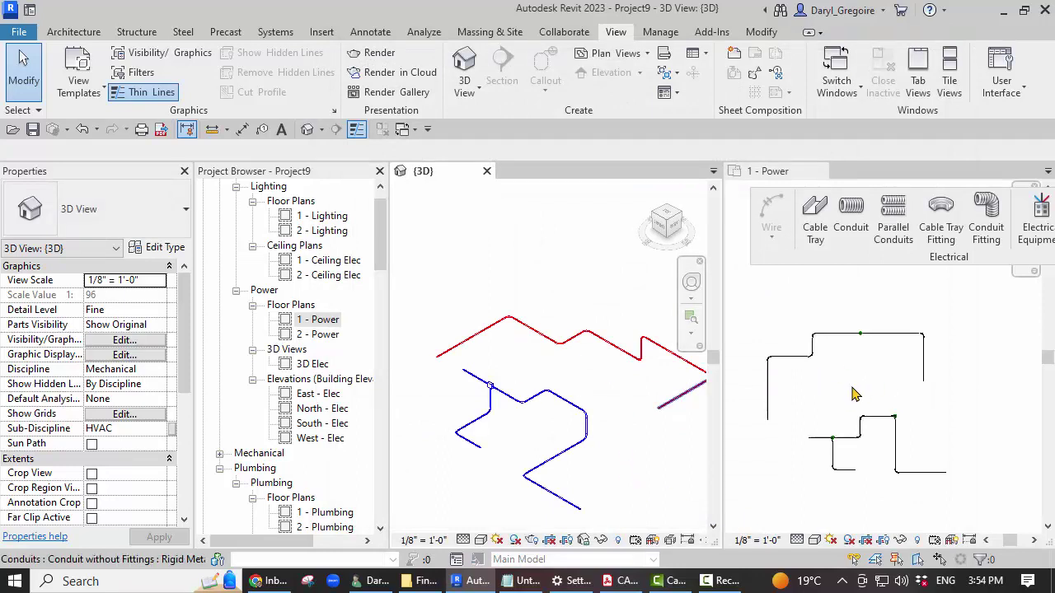
{"action": "scroll", "coordinate": [856, 395], "scroll_direction": "up", "scroll_amount": 1}
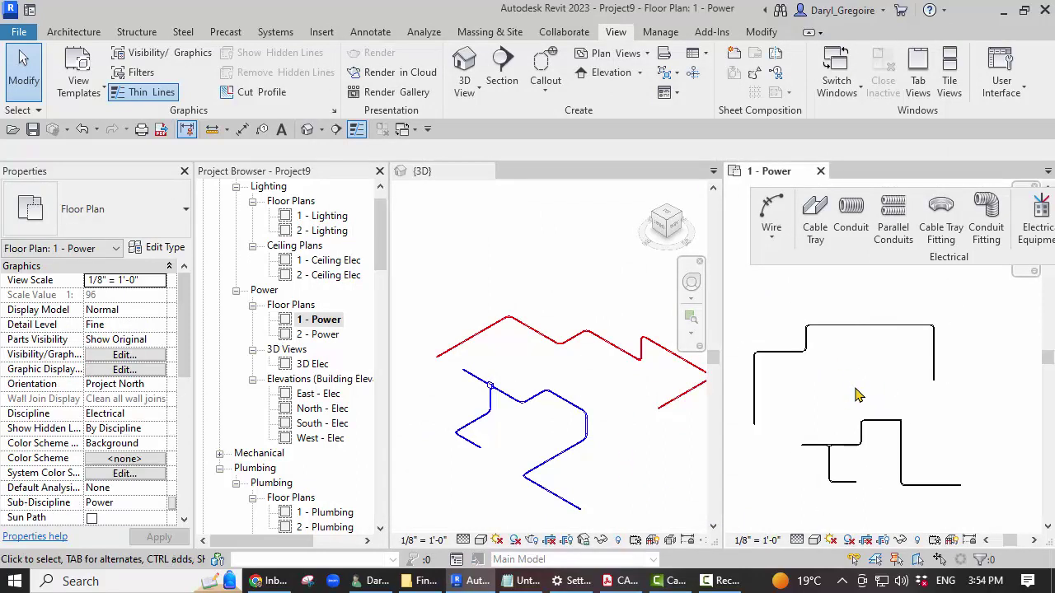
{"action": "key", "text": "v"}
{"action": "key", "text": "g"}
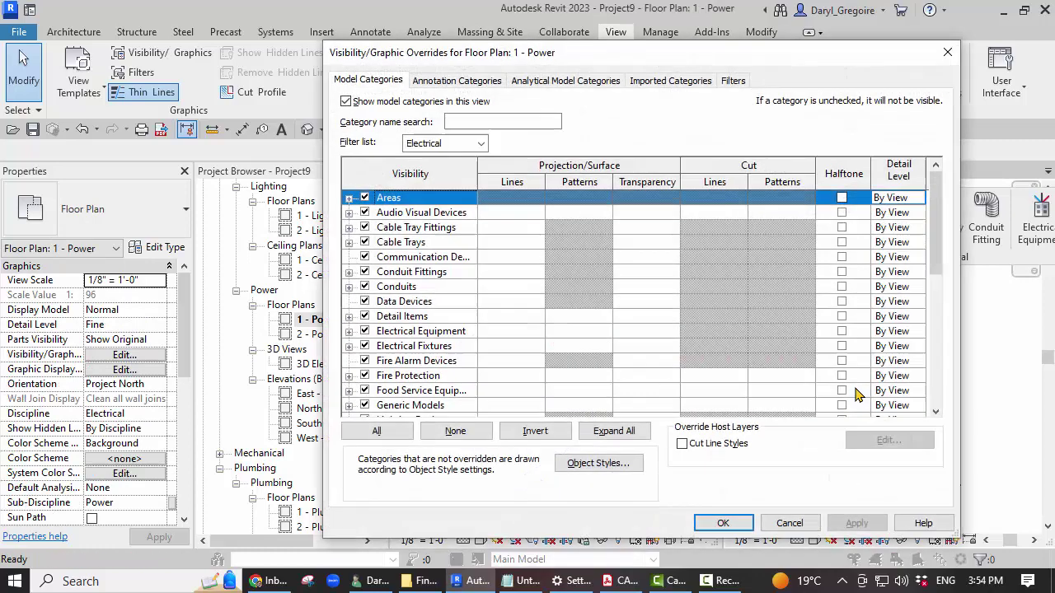
{"action": "left_click", "coordinate": [732, 81]}
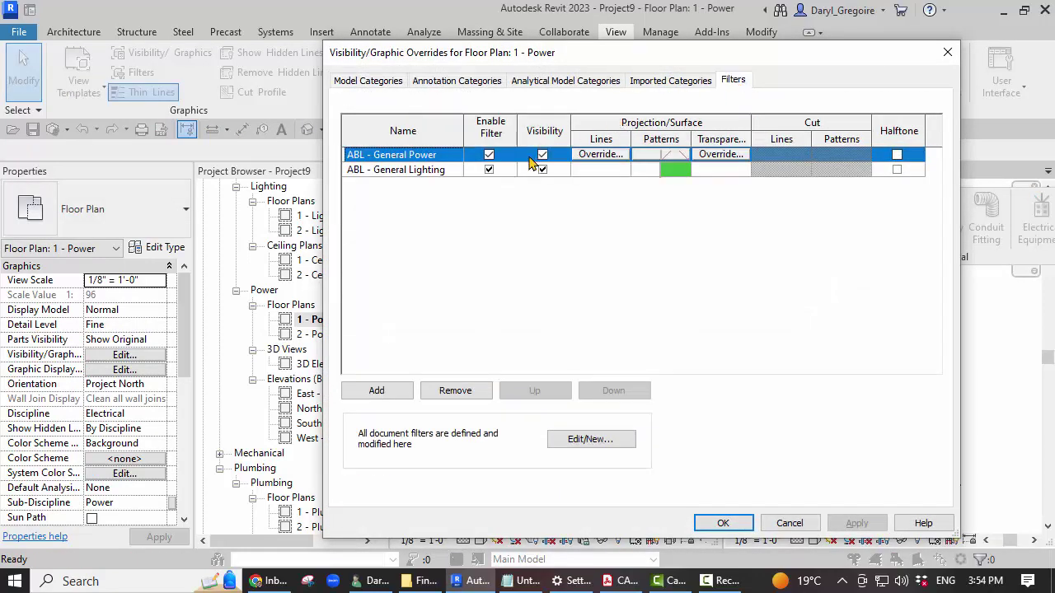
{"action": "left_click", "coordinate": [381, 394]}
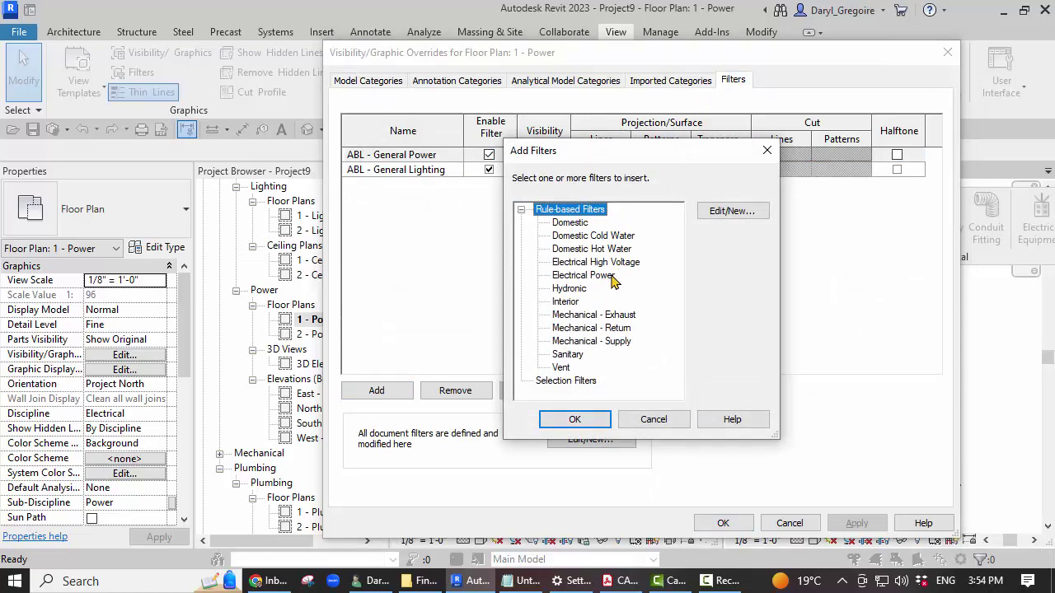
{"action": "key", "text": "Escape"}
{"action": "left_click", "coordinate": [812, 523]}
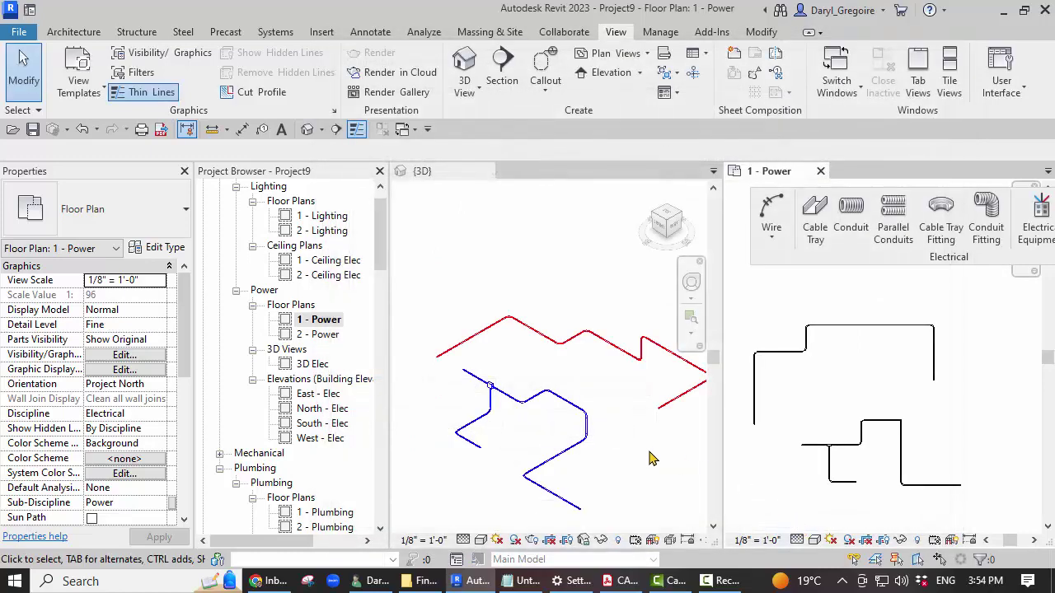
{"action": "left_click", "coordinate": [624, 454]}
{"action": "scroll", "coordinate": [549, 414], "scroll_direction": "up", "scroll_amount": 2}
{"action": "scroll", "coordinate": [536, 404], "scroll_direction": "up", "scroll_amount": 2}
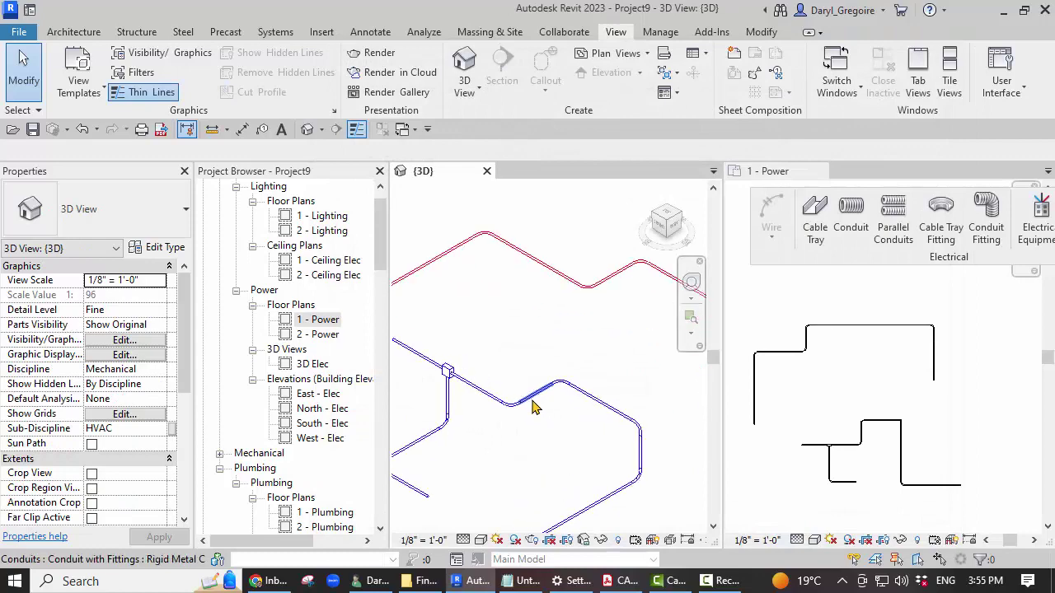
{"action": "scroll", "coordinate": [535, 404], "scroll_direction": "up", "scroll_amount": 2}
{"action": "scroll", "coordinate": [565, 348], "scroll_direction": "down", "scroll_amount": 2}
{"action": "scroll", "coordinate": [566, 348], "scroll_direction": "down", "scroll_amount": 2}
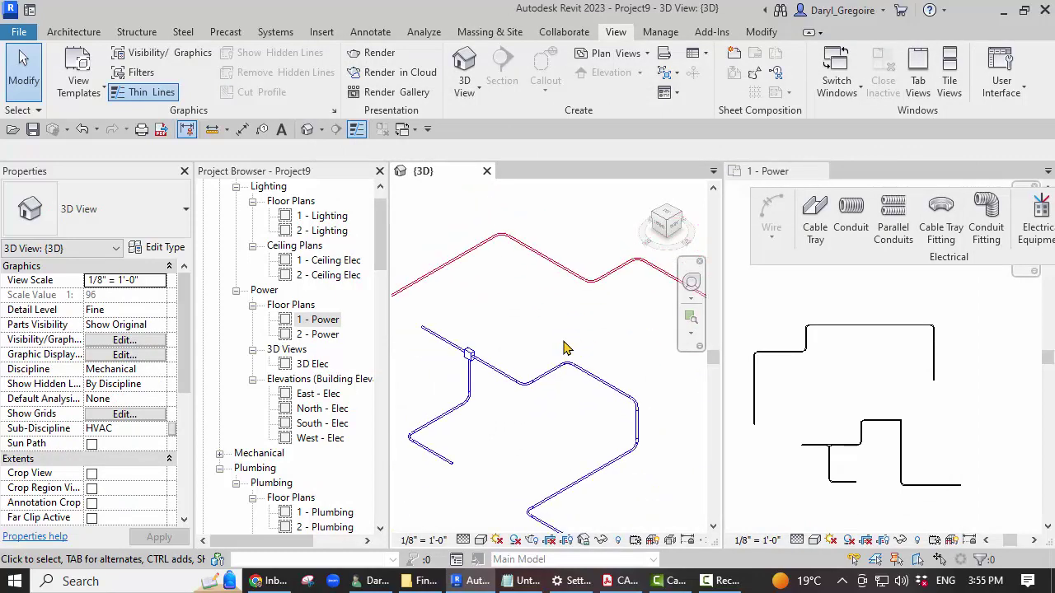
{"action": "scroll", "coordinate": [569, 344], "scroll_direction": "down", "scroll_amount": 1}
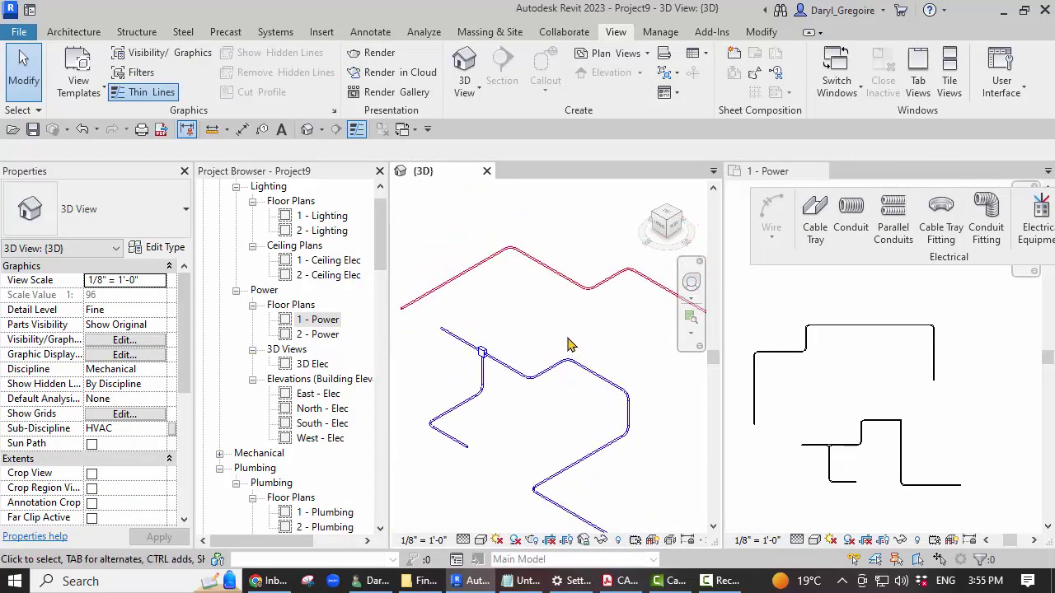
{"action": "middle_click_drag", "start_coordinate": [579, 334], "coordinate": [565, 341]}
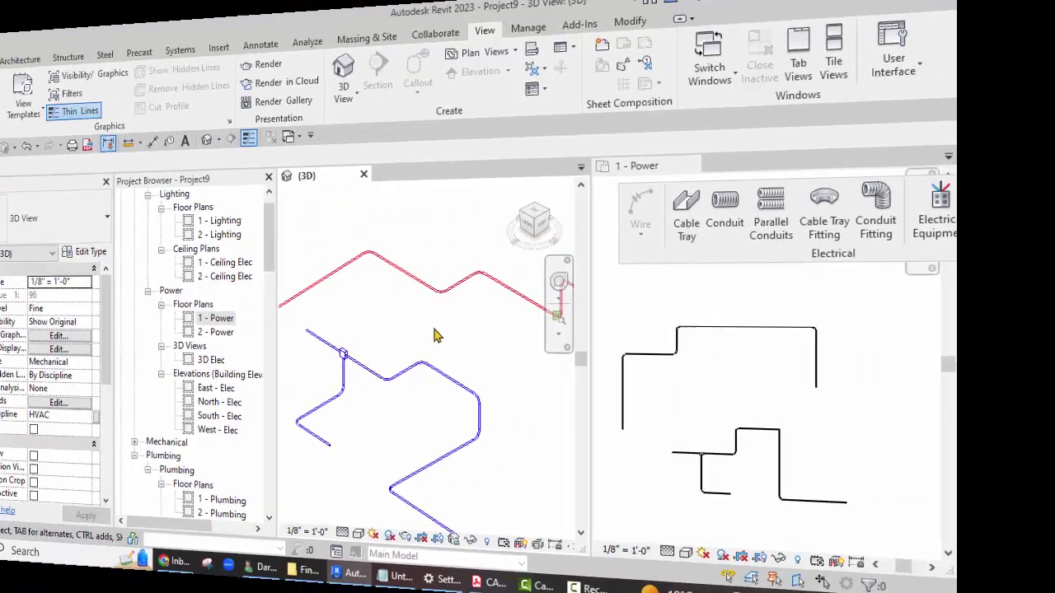